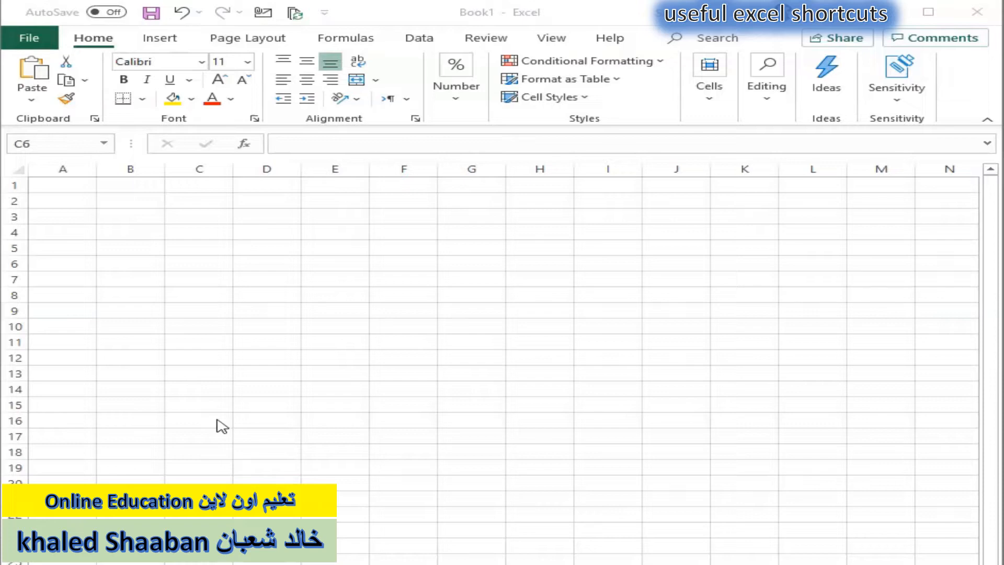
Turn on filters for the Name, Type and NetworkName header row of the Data sheet.
{"action": "left_click", "coordinate": [453, 230]}
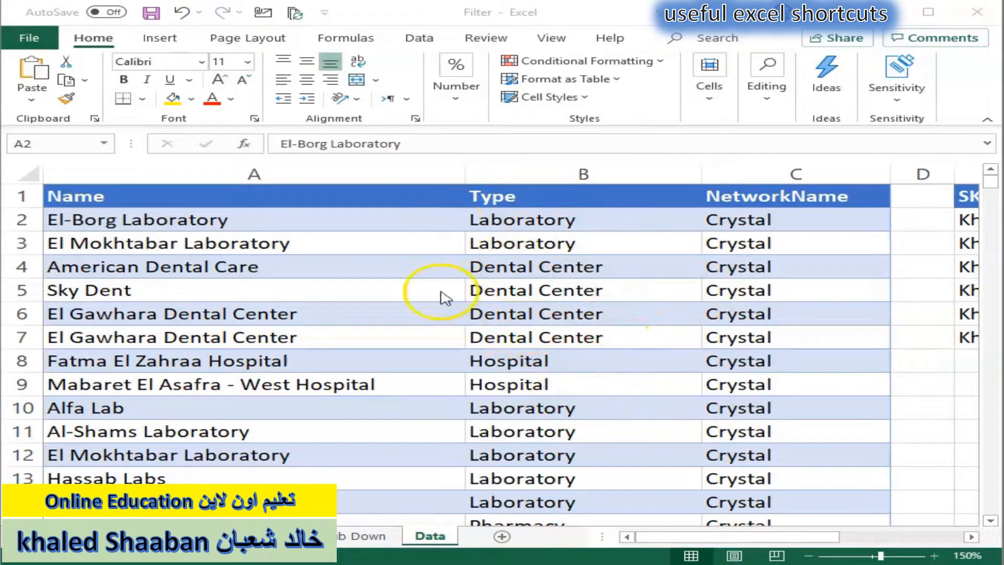
{"action": "left_click", "coordinate": [811, 197]}
{"action": "key", "text": "ctrl+shift+l"}
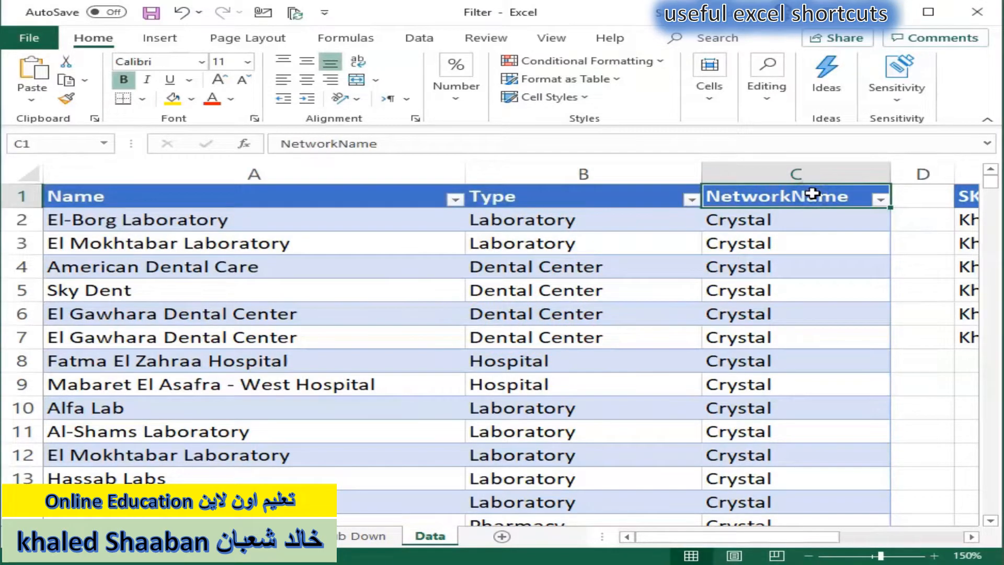
Select the headers from NetworkName back to Name, and switch their filters off and on again.
{"action": "key", "text": "ctrl+shift+Left"}
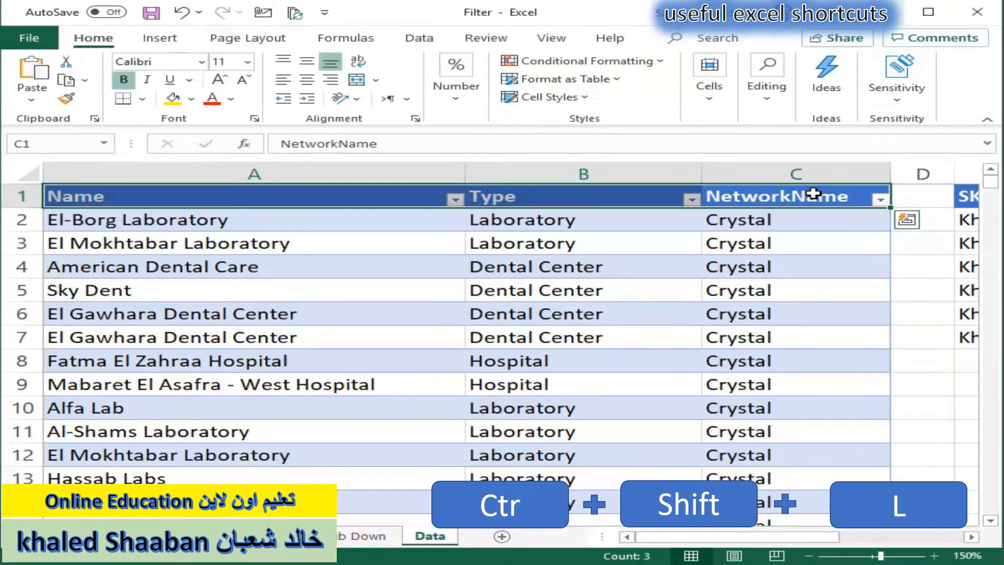
{"action": "key", "text": "ctrl+shift+l"}
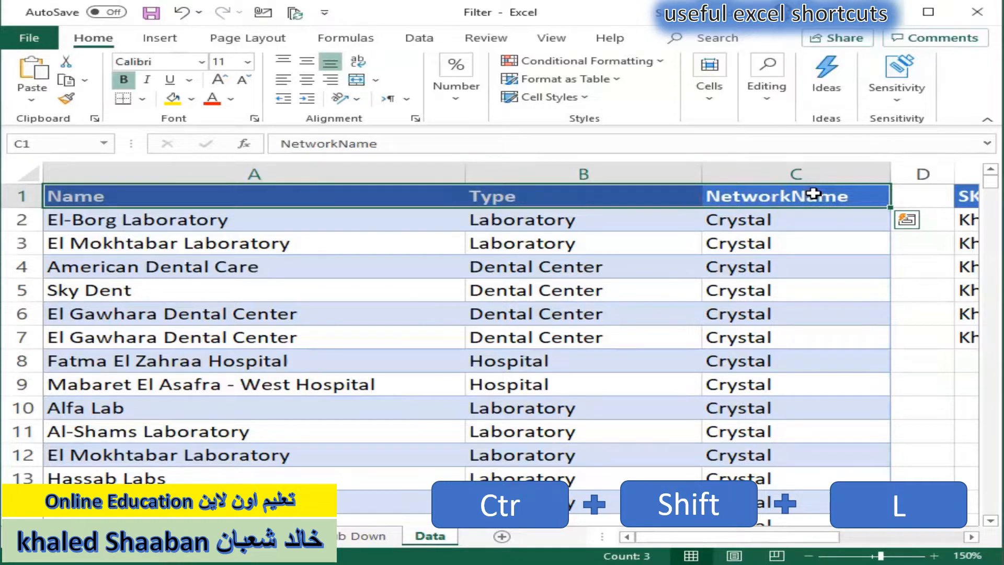
{"action": "key", "text": "ctrl+shift+l"}
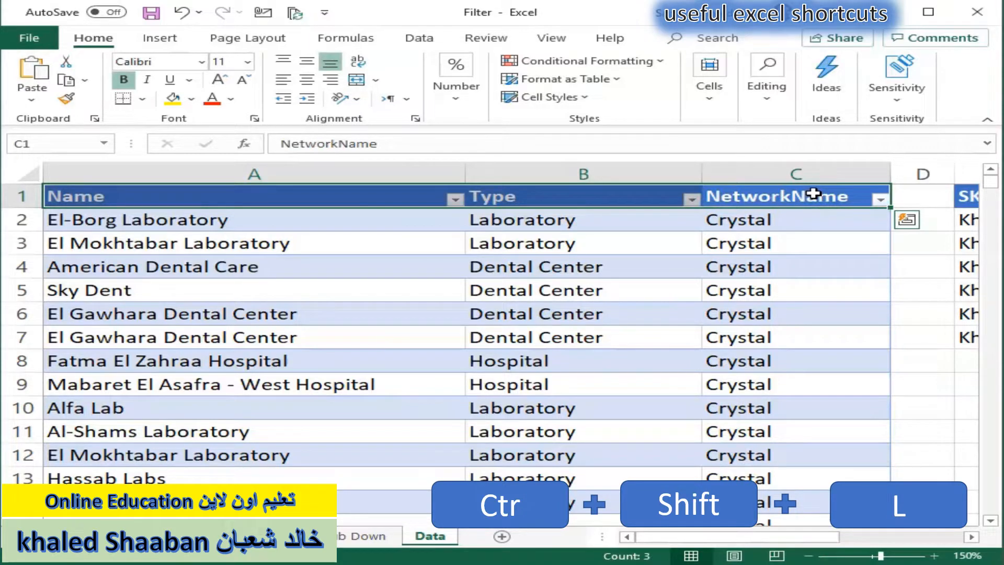
{"action": "left_click", "coordinate": [802, 243]}
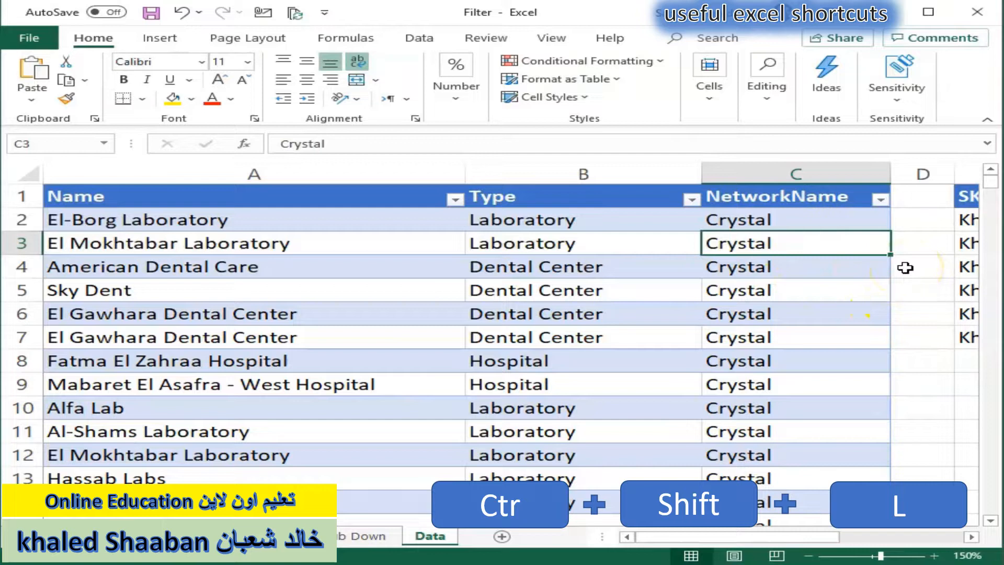
Check the filter options of the NetworkName column and close them without filtering.
{"action": "left_click", "coordinate": [881, 199]}
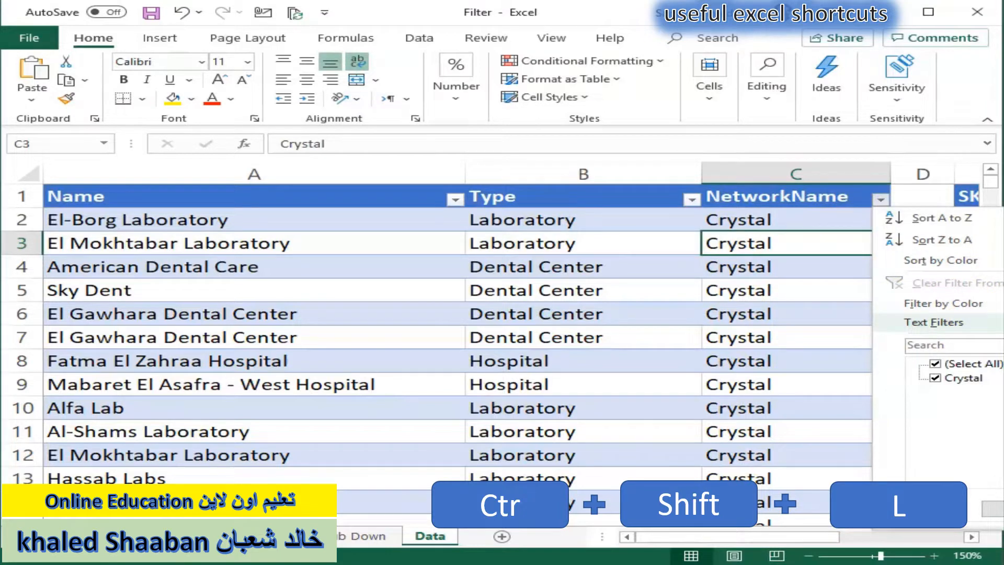
{"action": "left_click", "coordinate": [594, 343]}
{"action": "left_click", "coordinate": [415, 255]}
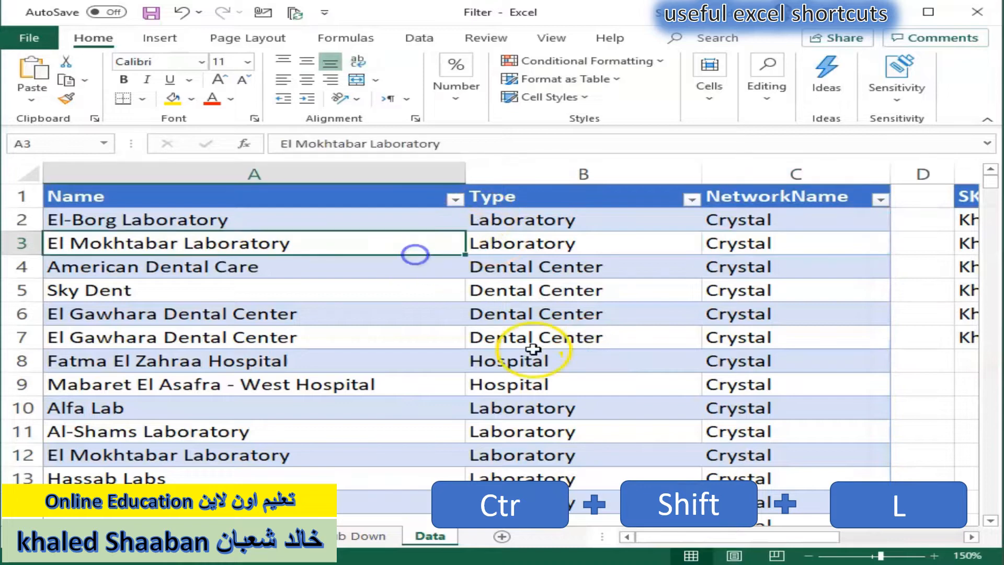
{"action": "scroll", "coordinate": [532, 378], "scroll_direction": "down", "scroll_amount": 6}
{"action": "scroll", "coordinate": [532, 380], "scroll_direction": "up", "scroll_amount": 6}
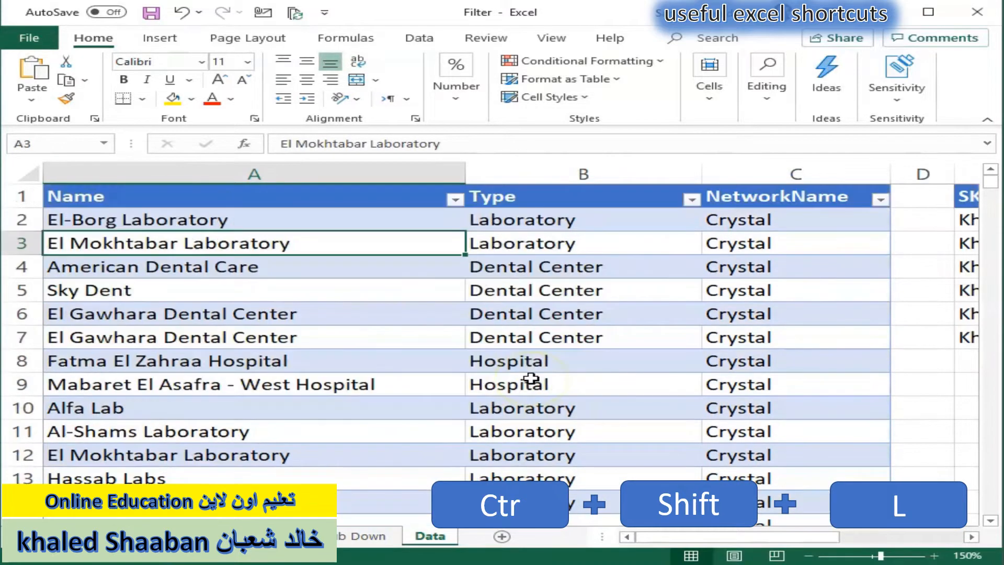
Filter the Type column to hospitals by clearing all values and searching for "hos".
{"action": "left_click", "coordinate": [693, 200]}
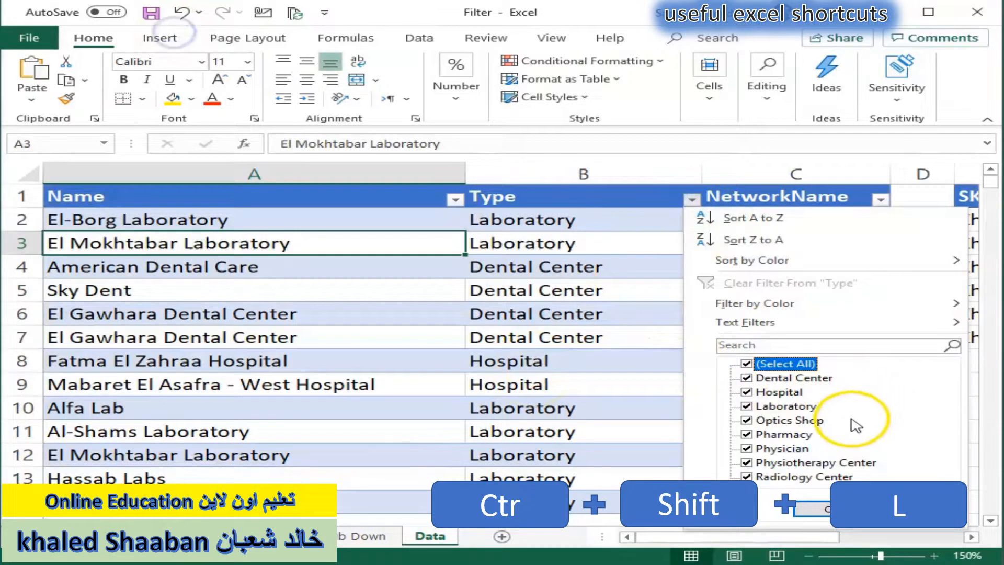
{"action": "left_click", "coordinate": [774, 363]}
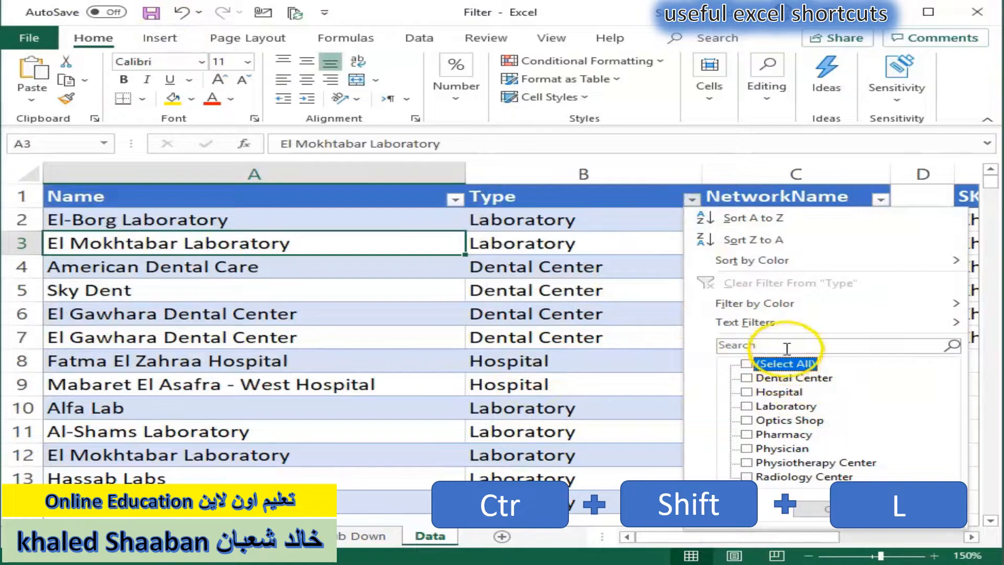
{"action": "left_click", "coordinate": [787, 346]}
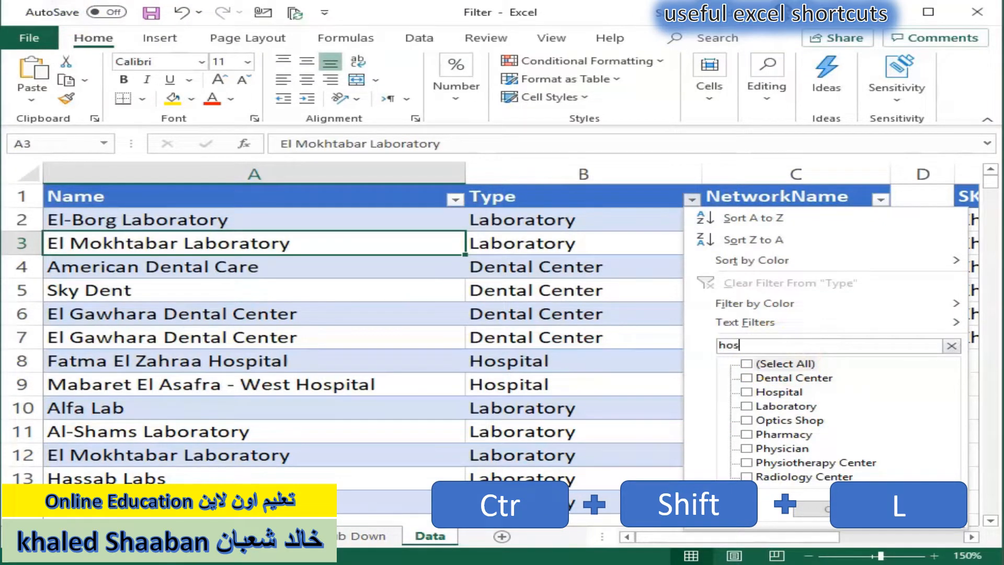
{"action": "type", "text": "hos"}
{"action": "left_click", "coordinate": [813, 506]}
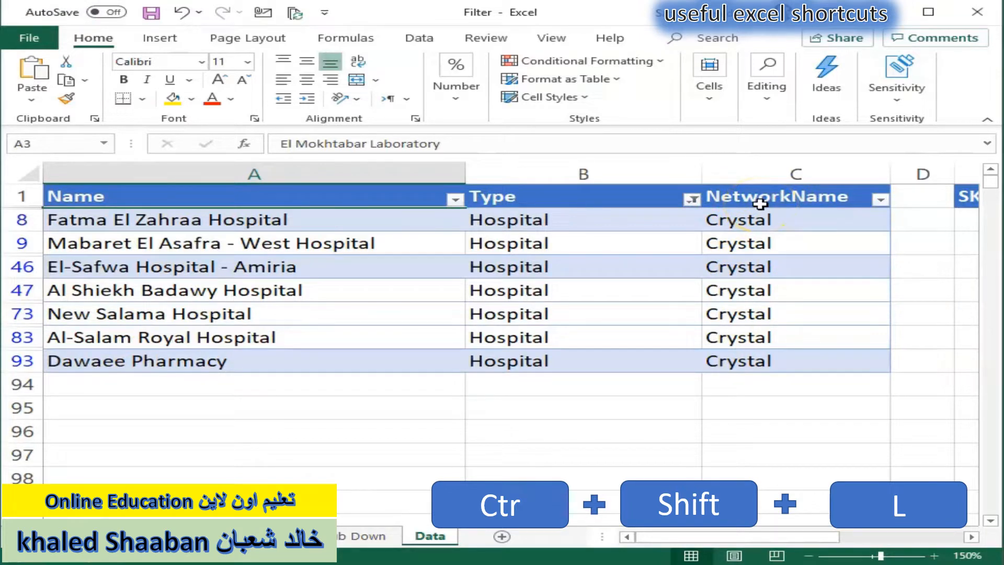
Reselect all values in the Type column's filter to show every row again.
{"action": "left_click_drag", "start_coordinate": [759, 204], "coordinate": [302, 204]}
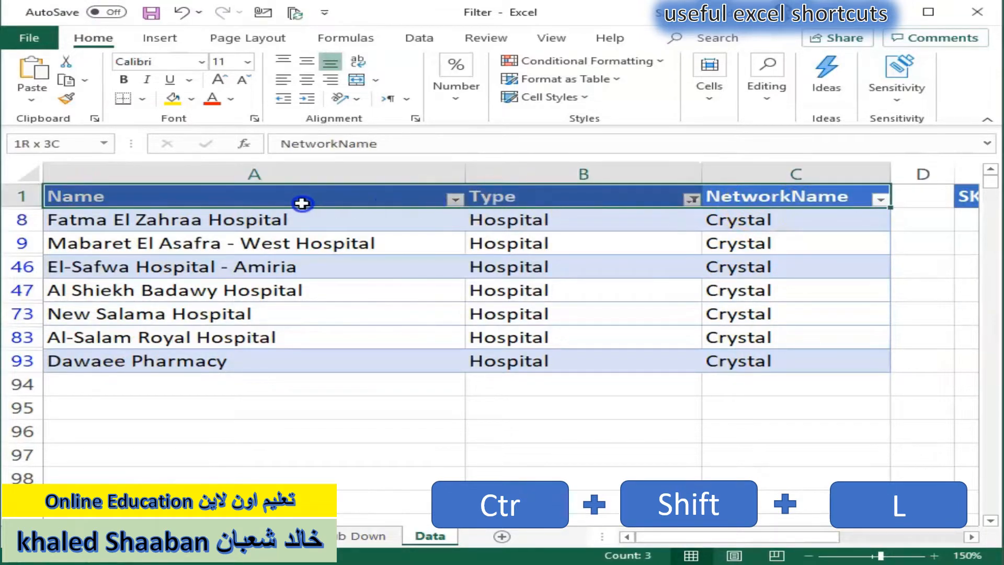
{"action": "left_click", "coordinate": [487, 244]}
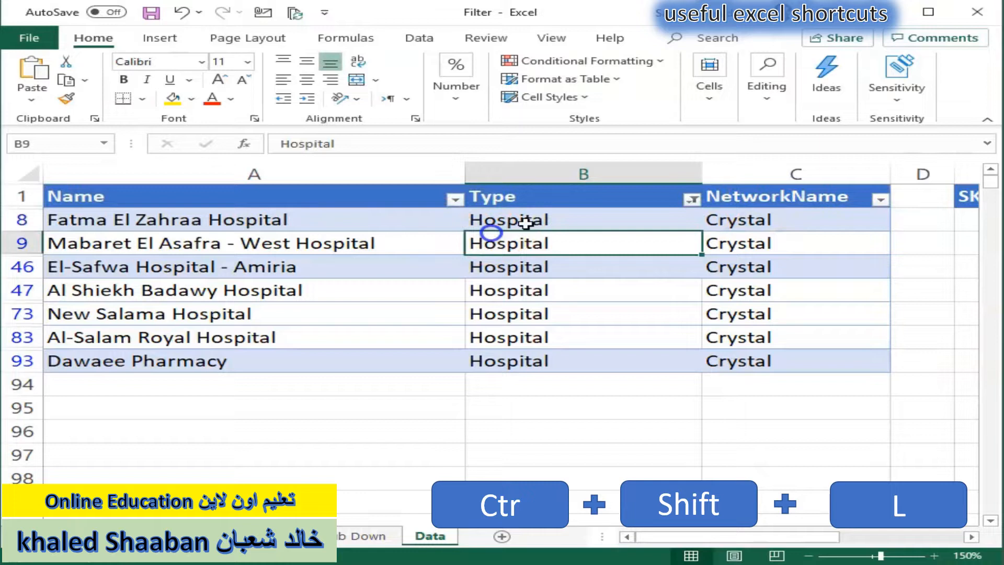
{"action": "left_click", "coordinate": [694, 201]}
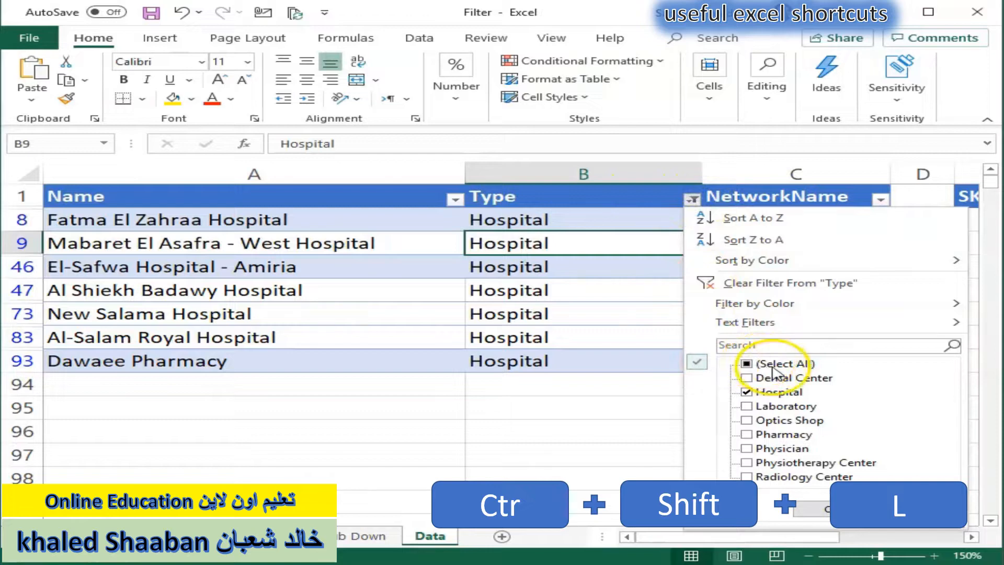
{"action": "left_click", "coordinate": [789, 364]}
{"action": "key", "text": "Return"}
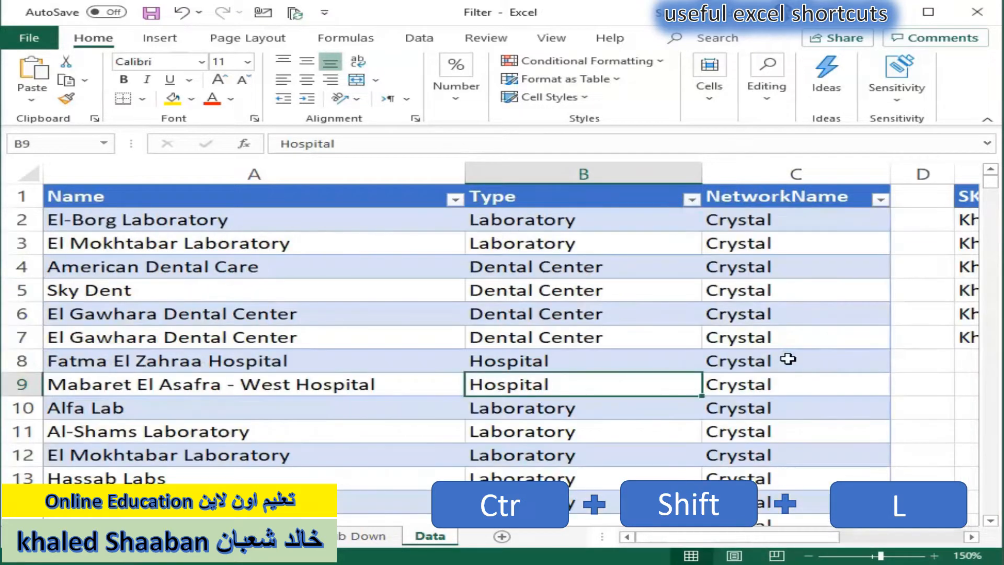
Check the list of filter values for the Type column and close it without filtering.
{"action": "left_click", "coordinate": [789, 201]}
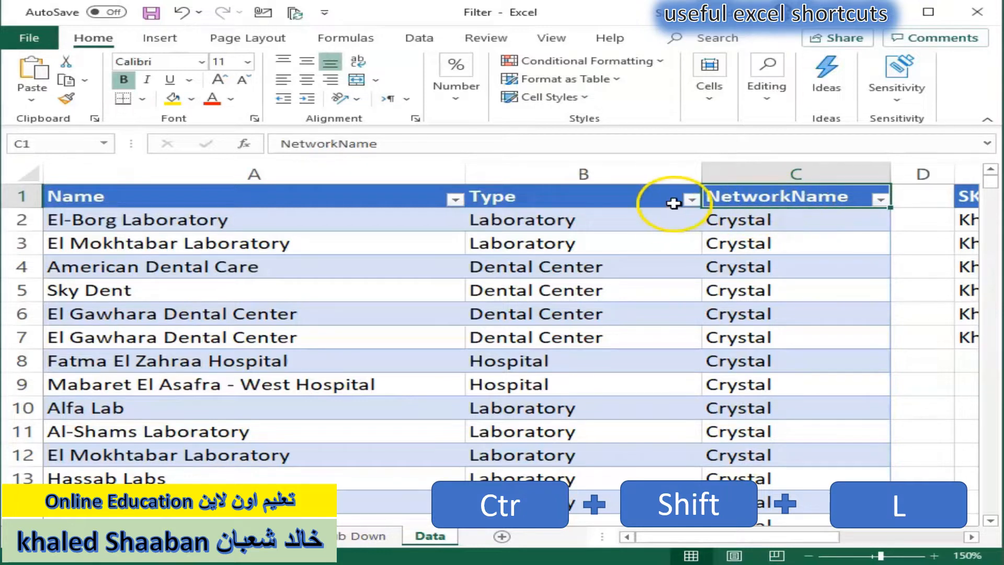
{"action": "left_click", "coordinate": [692, 199]}
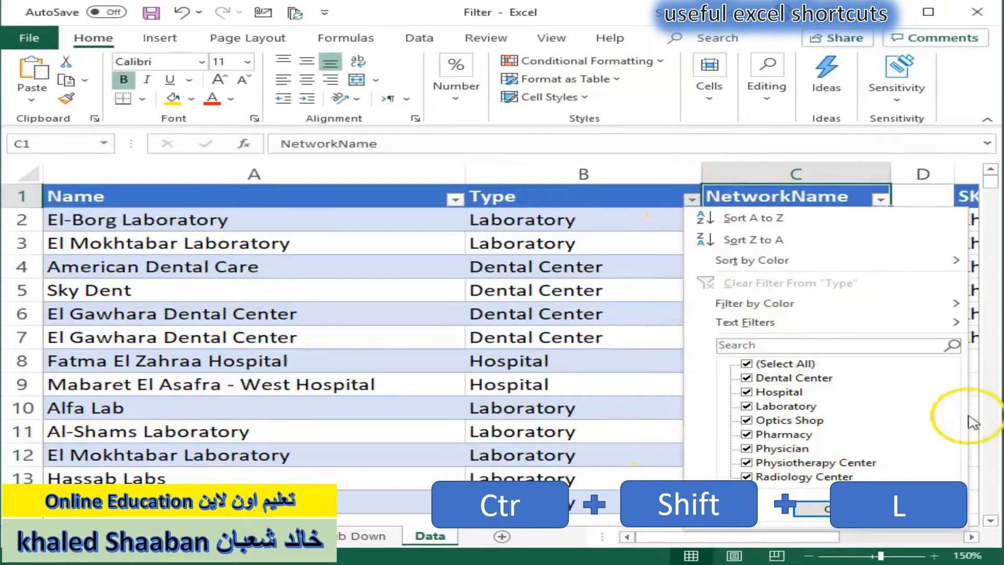
{"action": "left_click", "coordinate": [541, 348]}
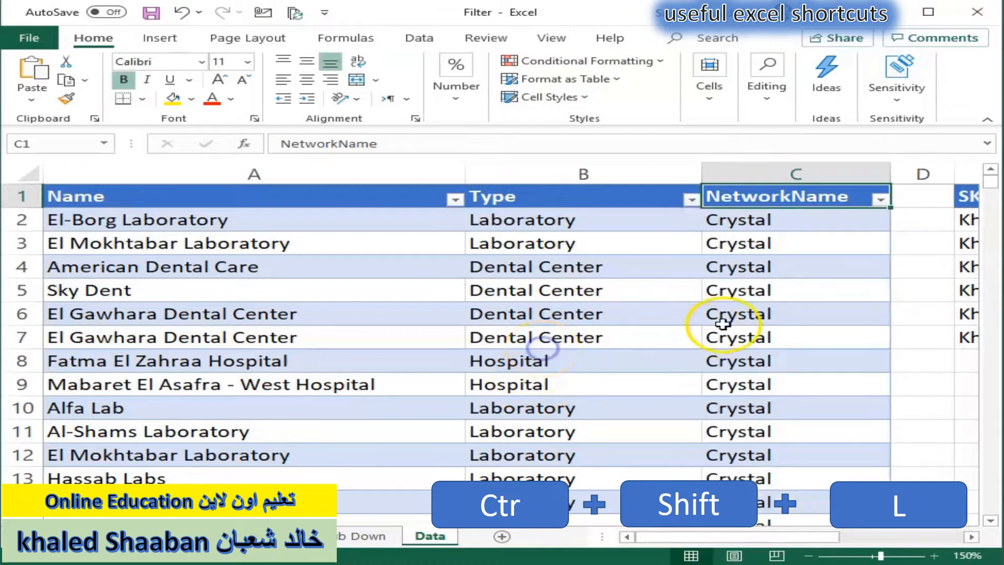
{"action": "left_click", "coordinate": [879, 238]}
{"action": "left_click", "coordinate": [805, 335]}
Select the header cells from NetworkName back to Name and remove their filters.
{"action": "left_click", "coordinate": [856, 195]}
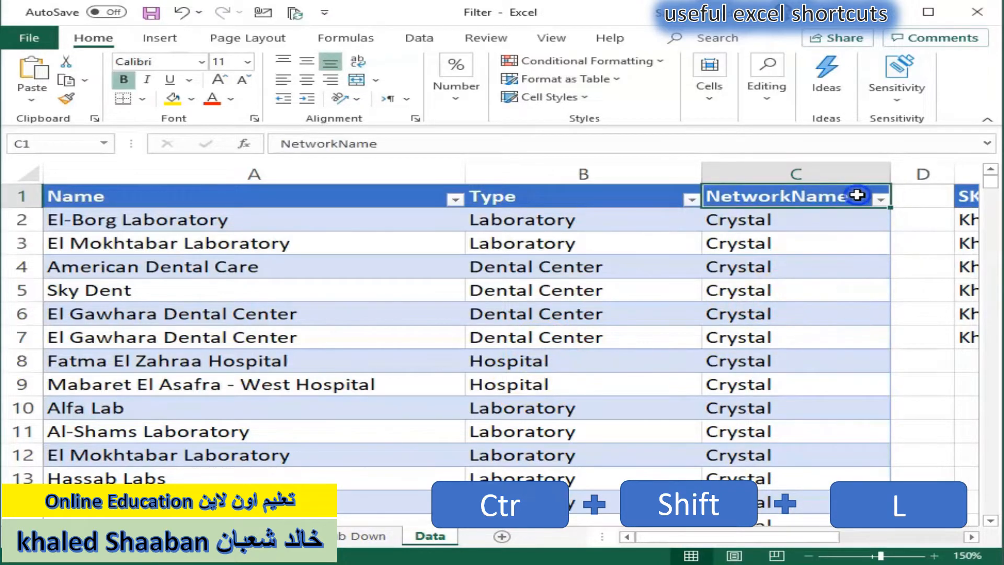
{"action": "key", "text": "ctrl+shift+Left"}
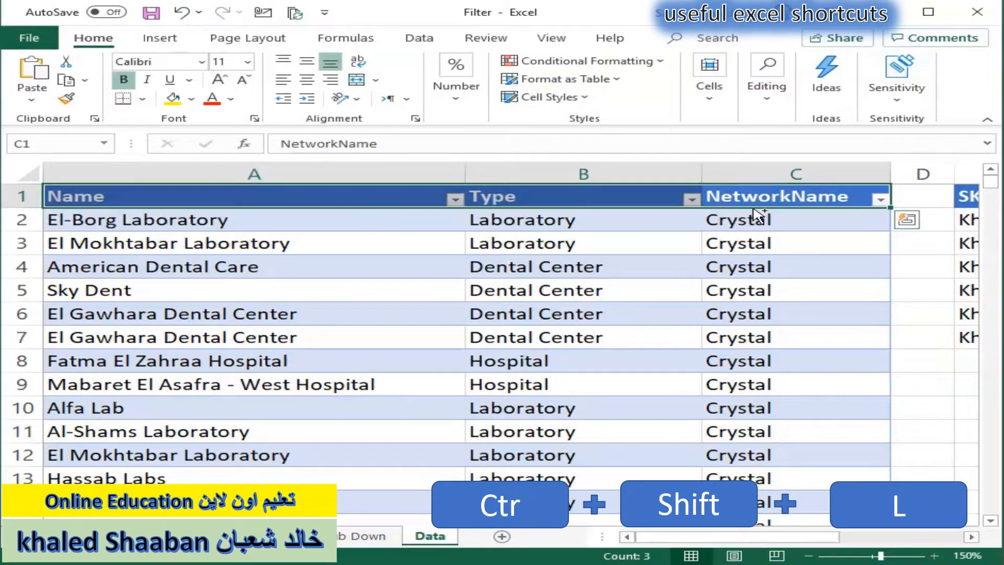
{"action": "key", "text": "ctrl+shift+l"}
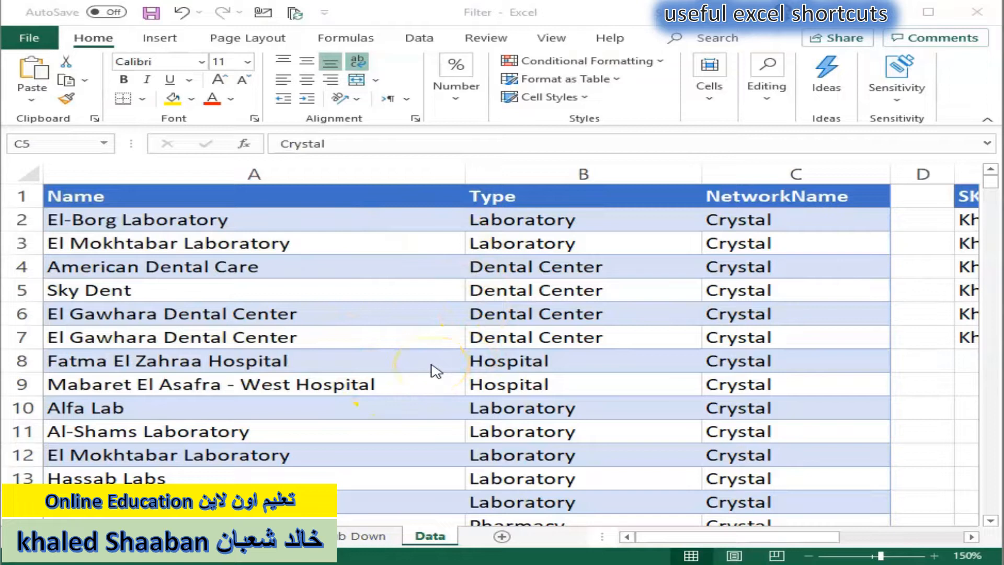
Convert the data range A1:C93 into a table that has headers.
{"action": "left_click", "coordinate": [563, 344]}
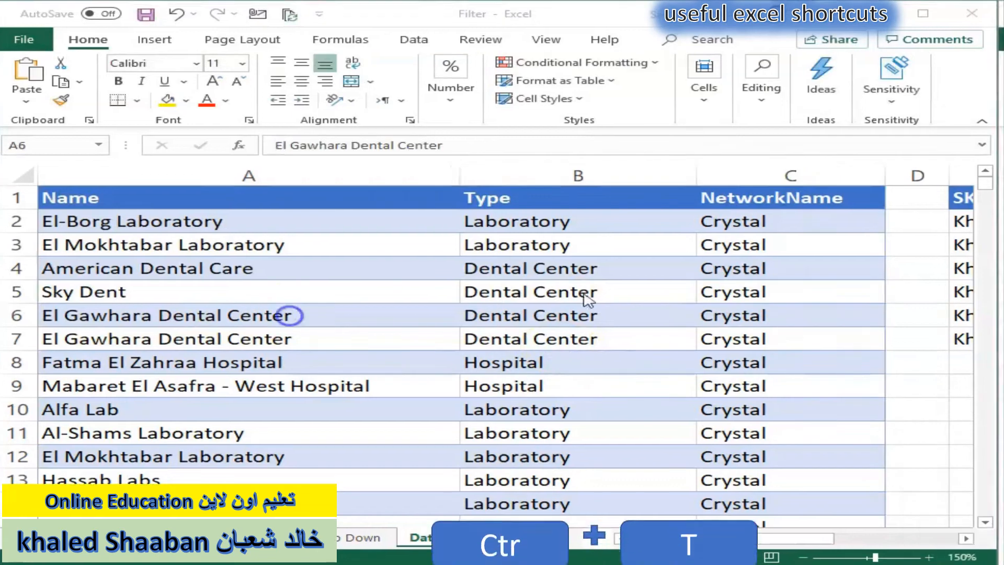
{"action": "left_click", "coordinate": [583, 294]}
{"action": "left_click", "coordinate": [583, 294]}
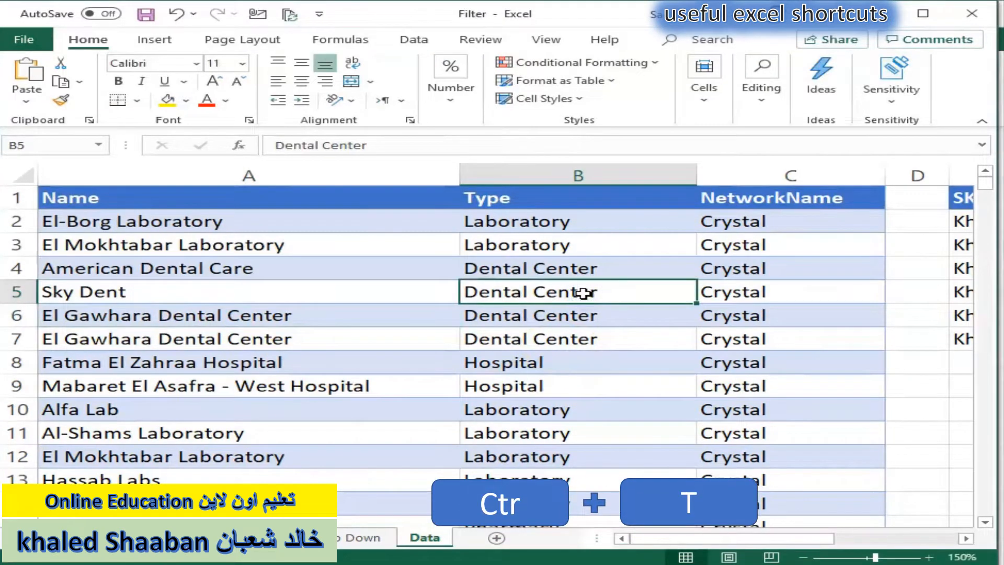
{"action": "key", "text": "ctrl+t"}
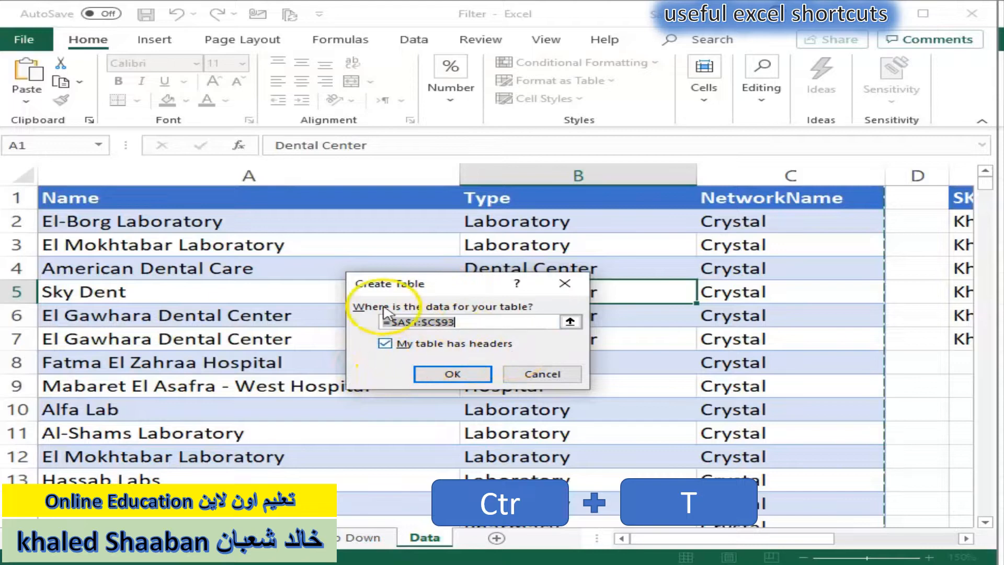
{"action": "left_click", "coordinate": [456, 373]}
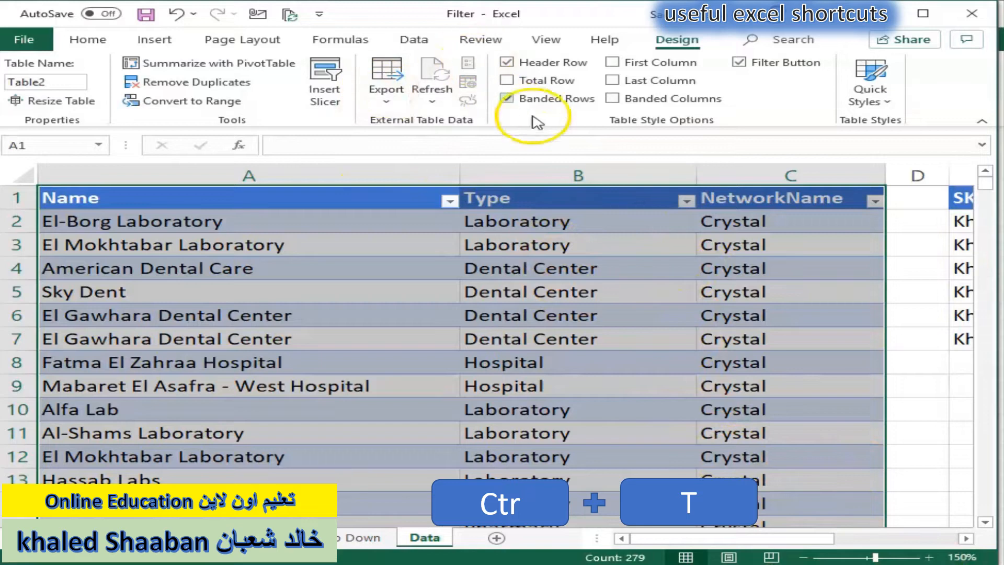
Go to the end of the table and turn on its total row.
{"action": "scroll", "coordinate": [509, 356], "scroll_direction": "down", "scroll_amount": 4}
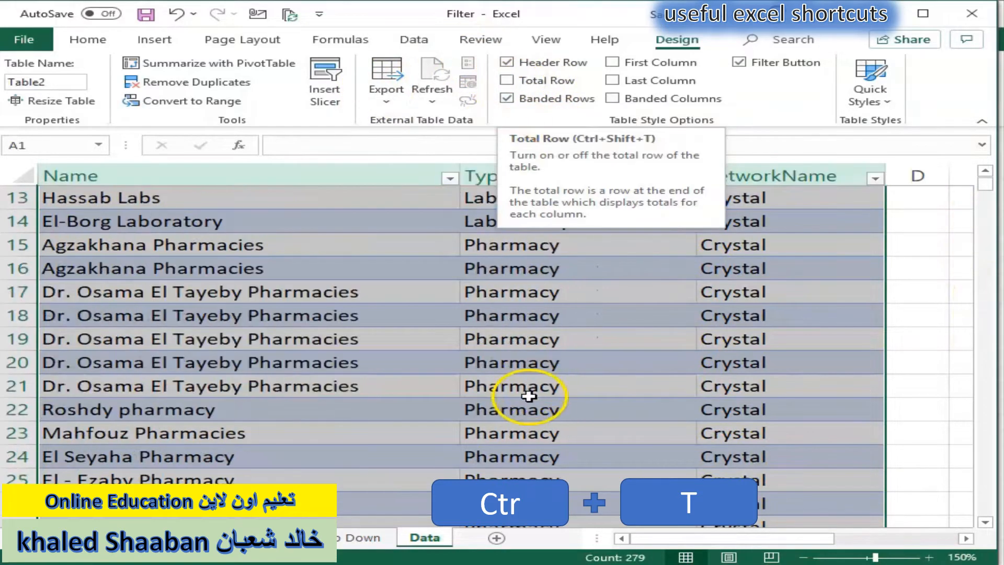
{"action": "left_click", "coordinate": [525, 403]}
{"action": "scroll", "coordinate": [526, 400], "scroll_direction": "down", "scroll_amount": 20}
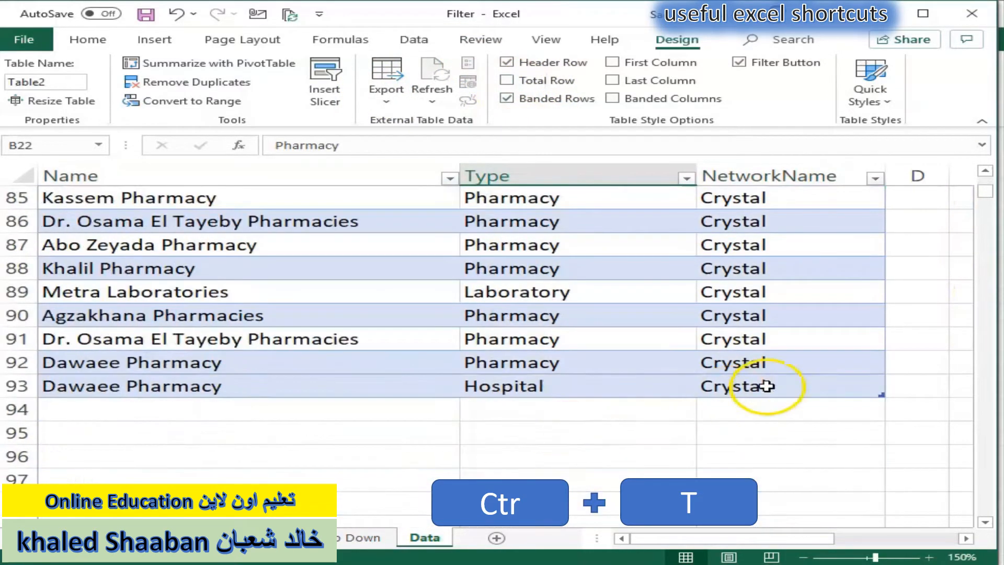
{"action": "left_click", "coordinate": [694, 402]}
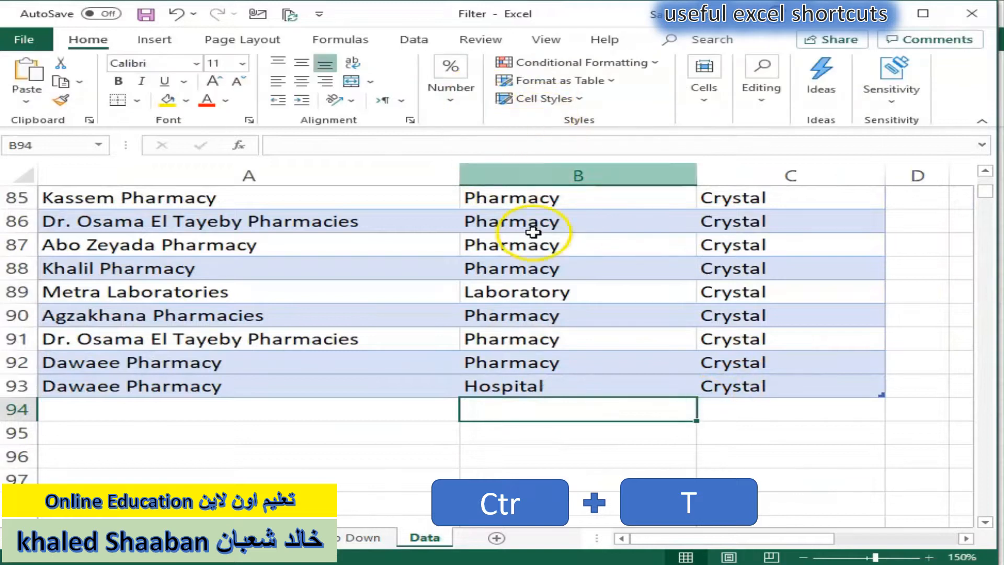
{"action": "left_click", "coordinate": [567, 271]}
{"action": "left_click", "coordinate": [676, 39]}
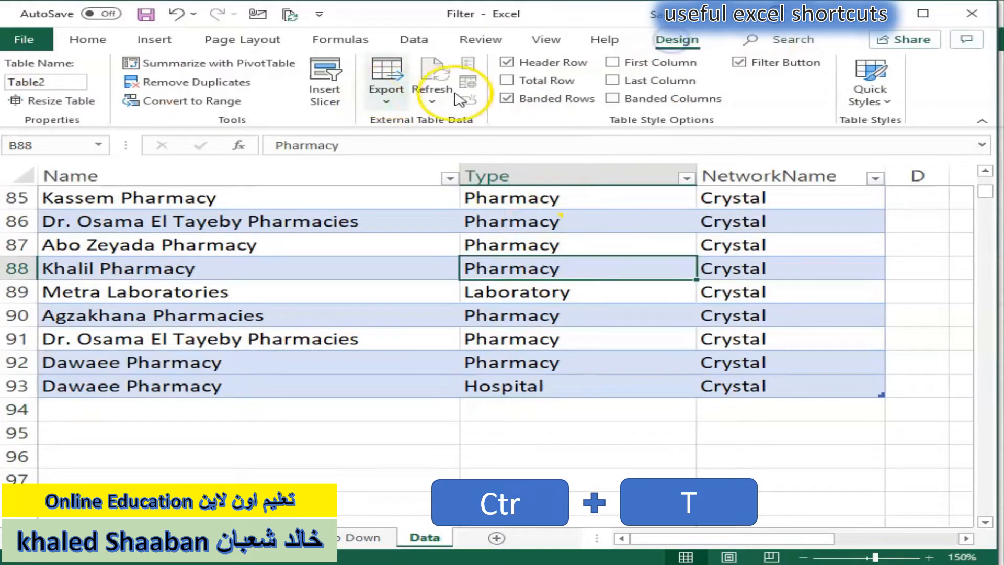
{"action": "left_click", "coordinate": [507, 81]}
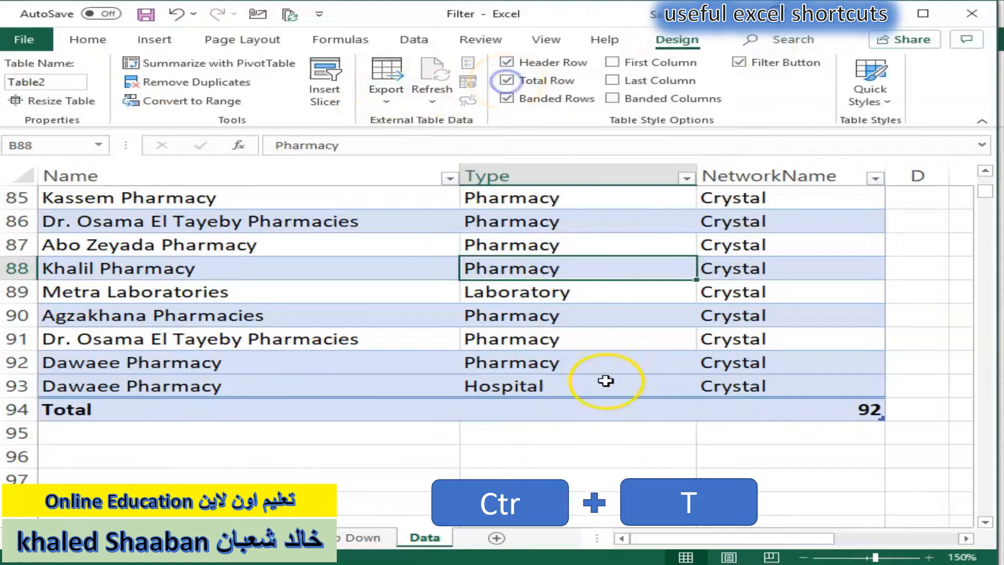
Check the summary functions offered for the NetworkName total and close the list without changing it.
{"action": "left_click", "coordinate": [847, 413]}
{"action": "left_click", "coordinate": [895, 413]}
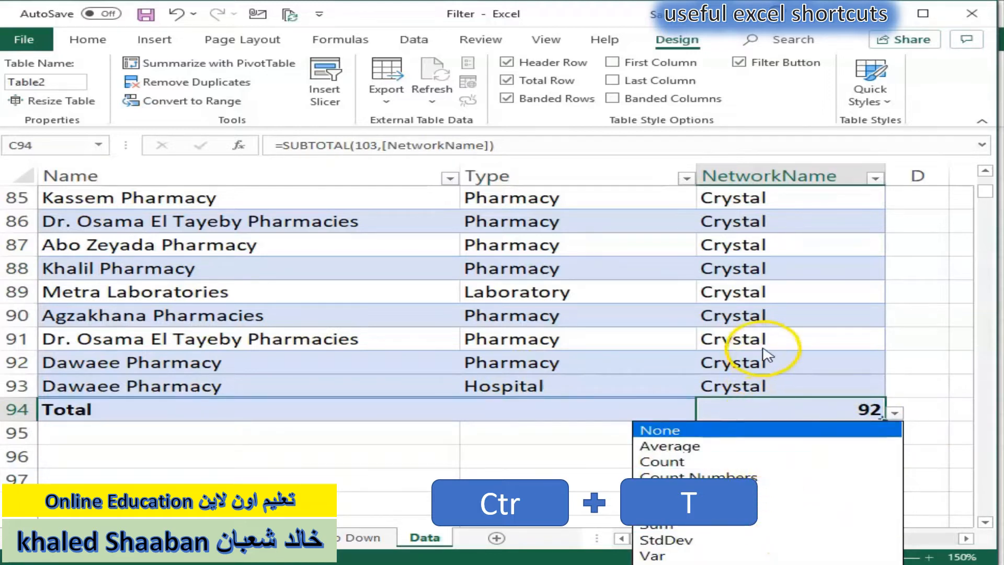
{"action": "key", "text": "Escape"}
Turn off the table's total row, accepting the effect on formulas that reference it.
{"action": "left_click", "coordinate": [515, 81]}
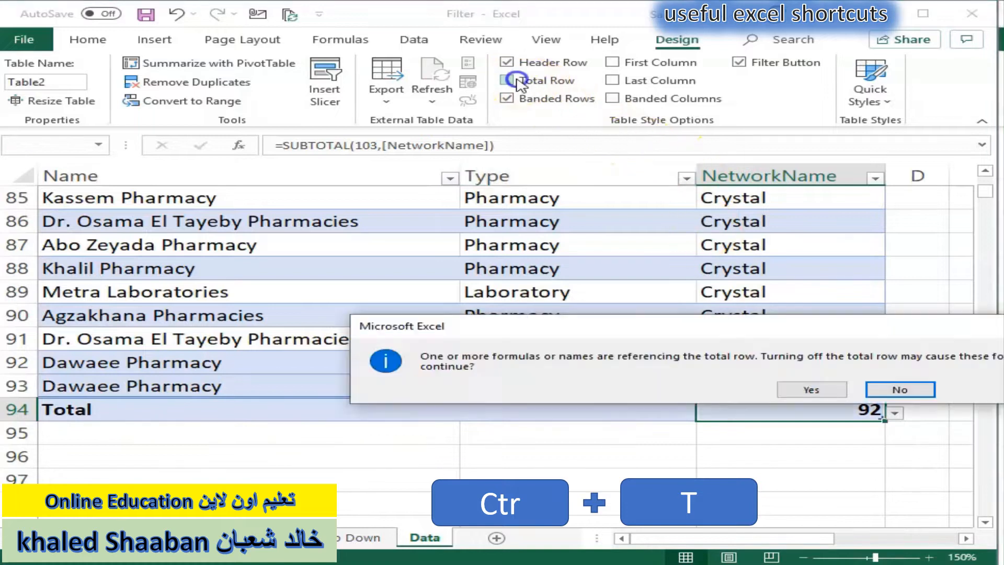
{"action": "left_click", "coordinate": [812, 390]}
{"action": "left_click", "coordinate": [806, 385]}
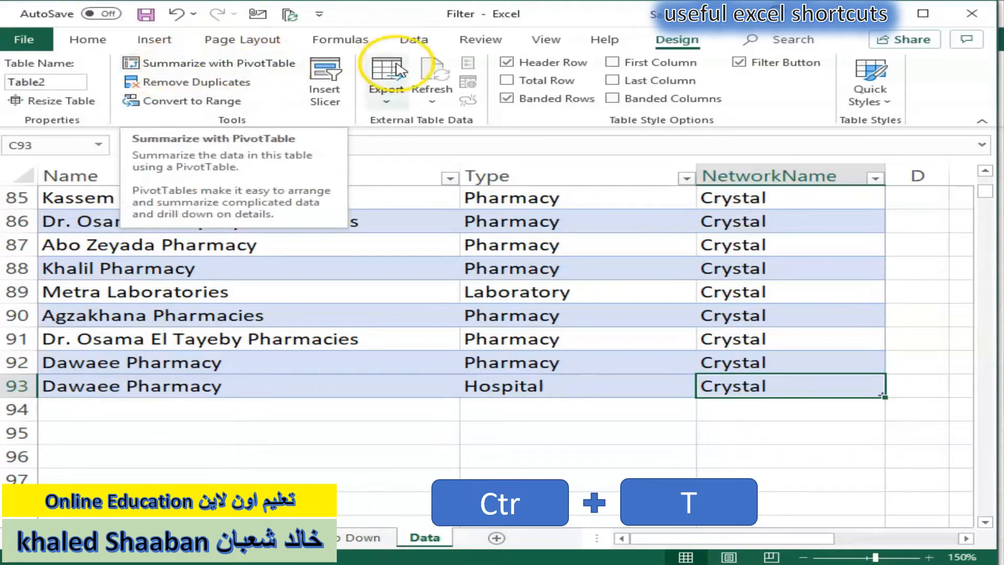
Convert the provider table back to a normal range and confirm the conversion.
{"action": "left_click", "coordinate": [534, 291]}
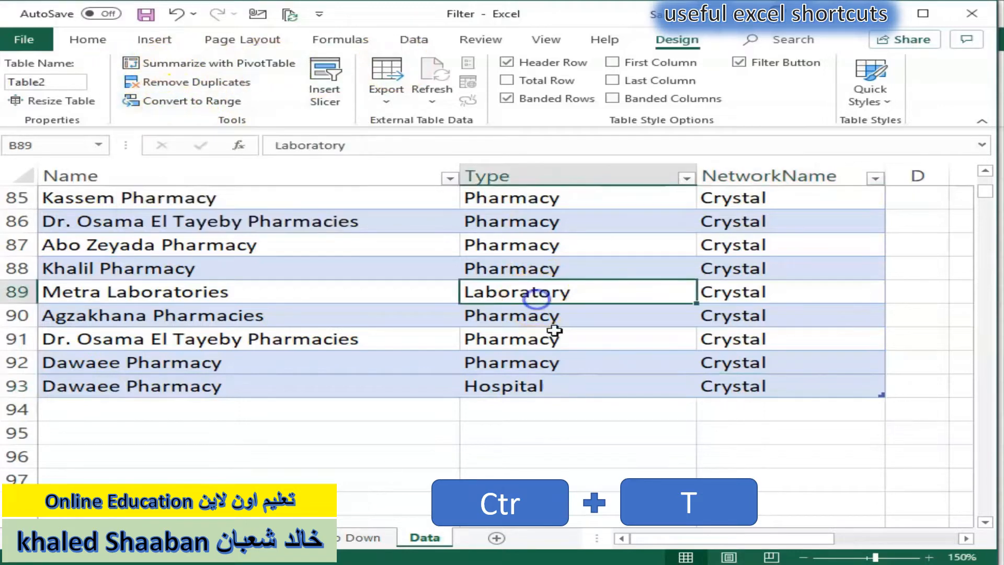
{"action": "scroll", "coordinate": [279, 262], "scroll_direction": "up", "scroll_amount": 7}
{"action": "scroll", "coordinate": [281, 290], "scroll_direction": "up", "scroll_amount": 5}
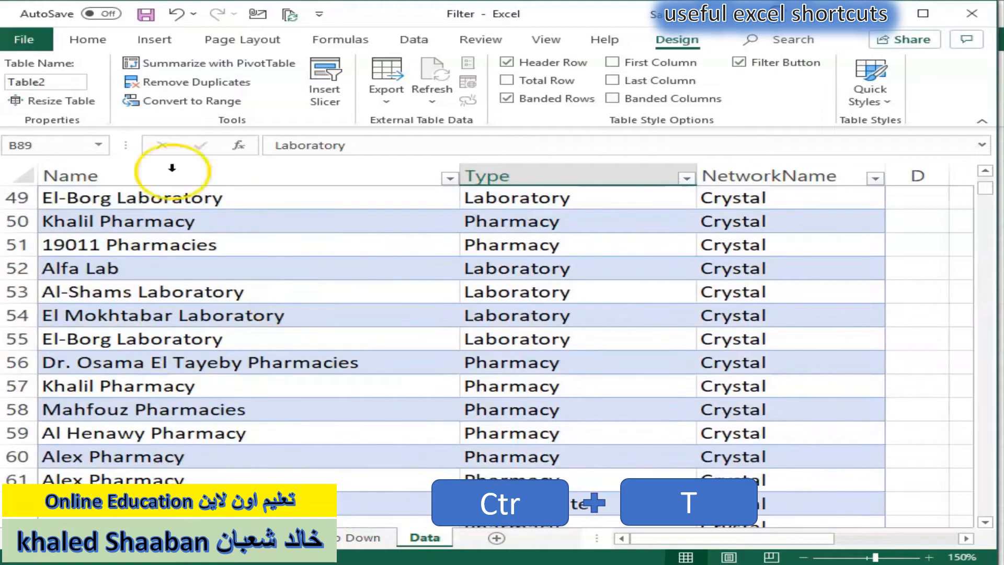
{"action": "left_click", "coordinate": [437, 361]}
{"action": "scroll", "coordinate": [432, 265], "scroll_direction": "up", "scroll_amount": 14}
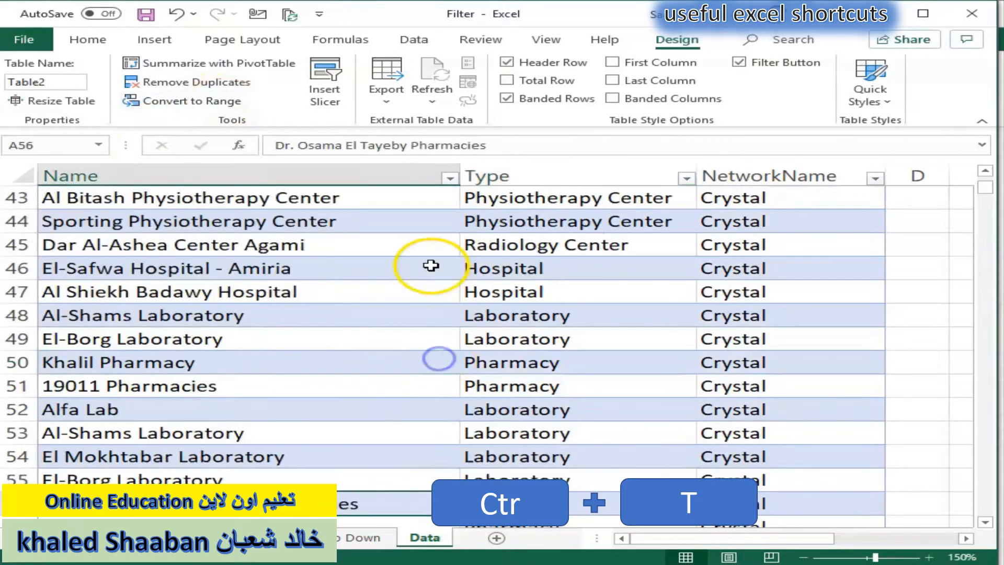
{"action": "left_click", "coordinate": [178, 101]}
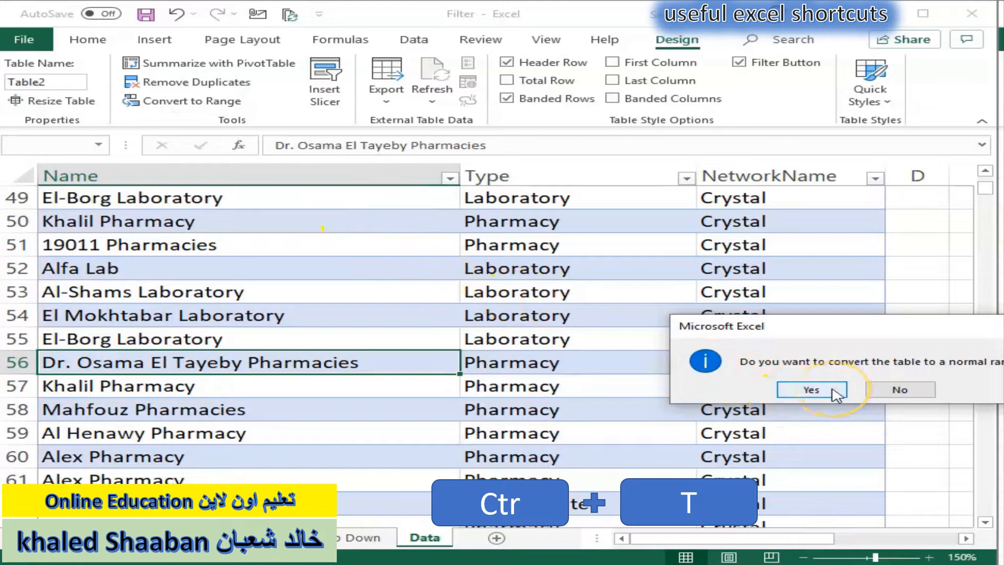
{"action": "left_click", "coordinate": [811, 389]}
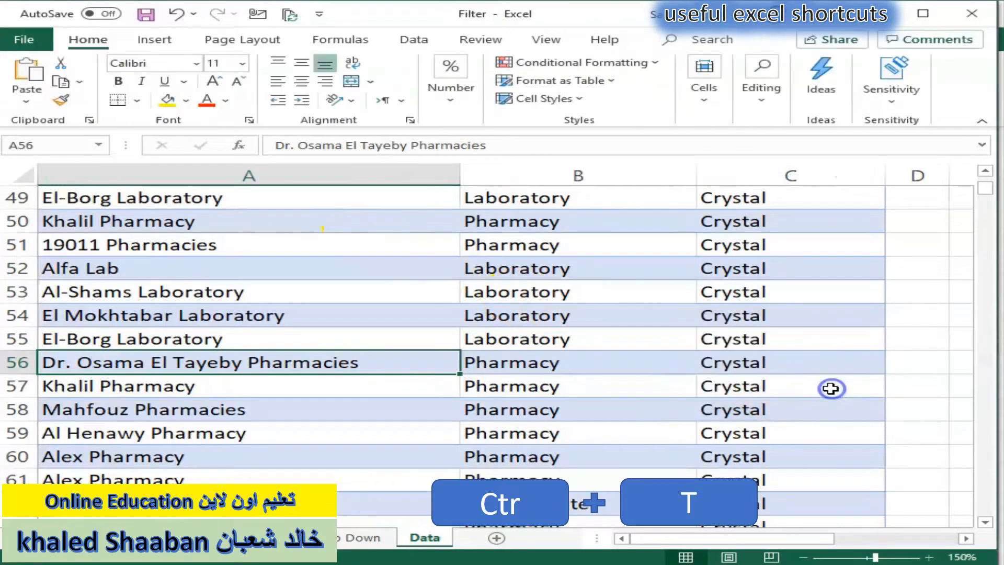
{"action": "scroll", "coordinate": [319, 361], "scroll_direction": "up", "scroll_amount": 16}
{"action": "left_click", "coordinate": [328, 334]}
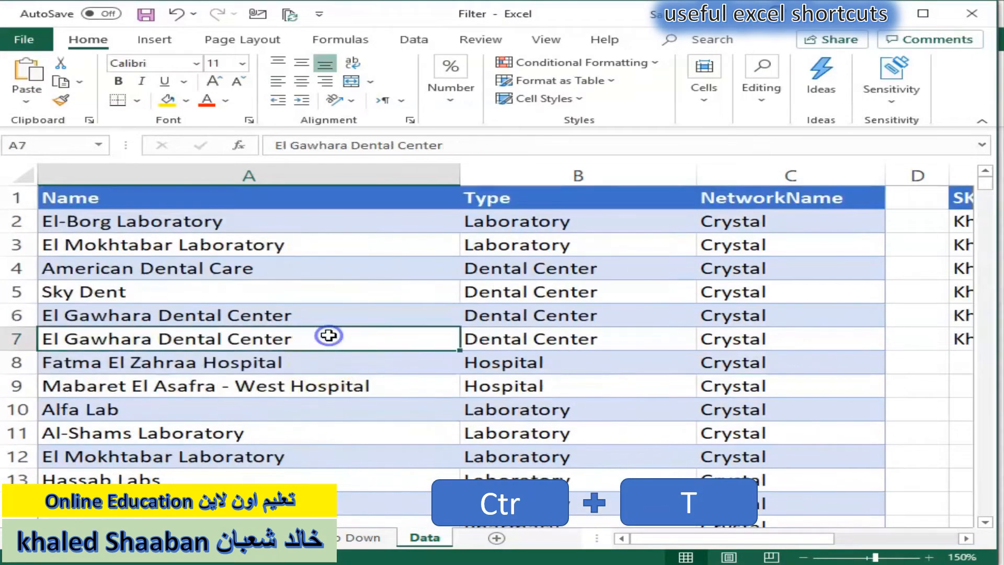
{"action": "key", "text": "ctrl+t"}
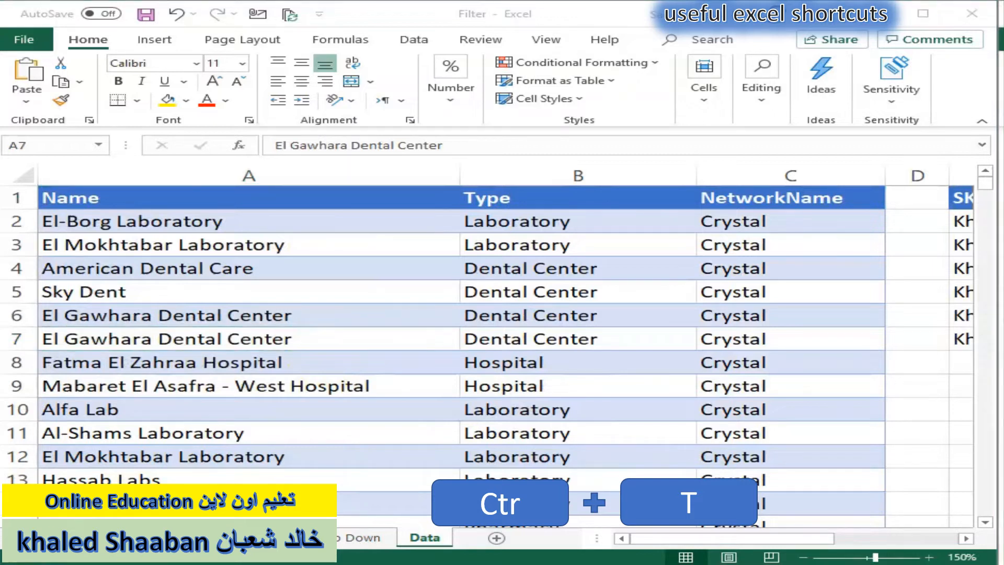
{"action": "left_click", "coordinate": [423, 381]}
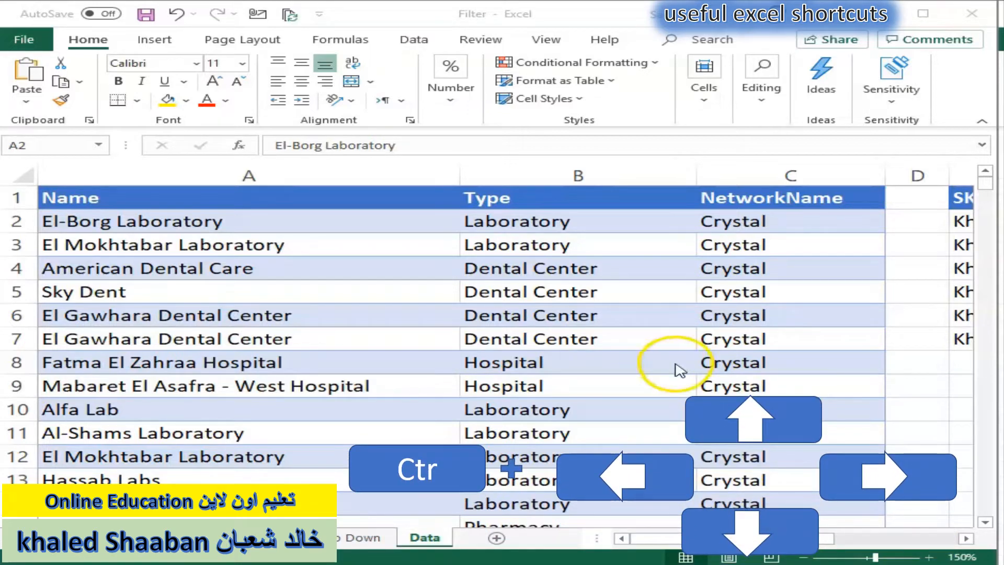
Jump to the last entry of the Name column, return to its first data row, and jump to the last entry again.
{"action": "left_click", "coordinate": [277, 342]}
{"action": "key", "text": "ctrl+Down"}
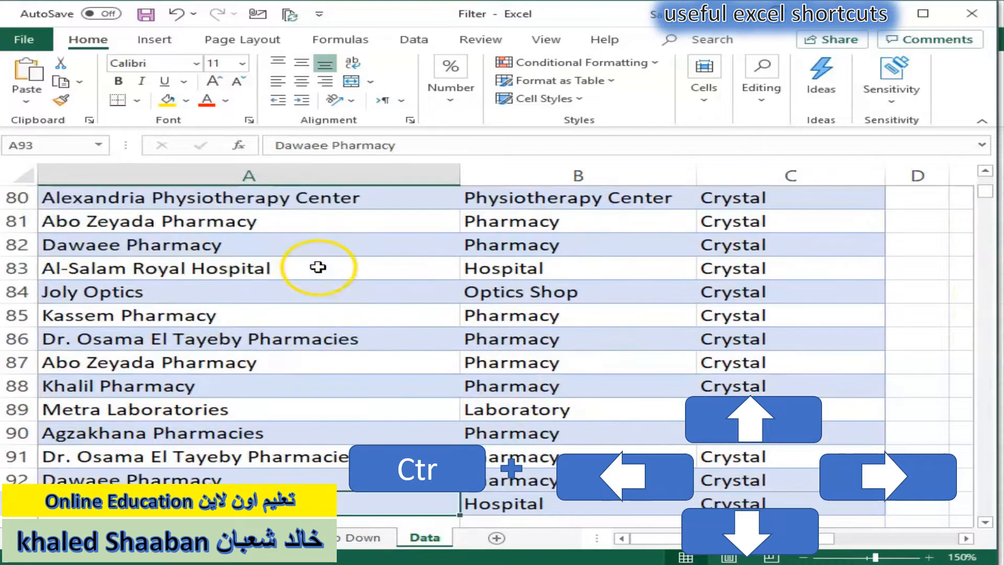
{"action": "key", "text": "ctrl+Up"}
{"action": "key", "text": "Down"}
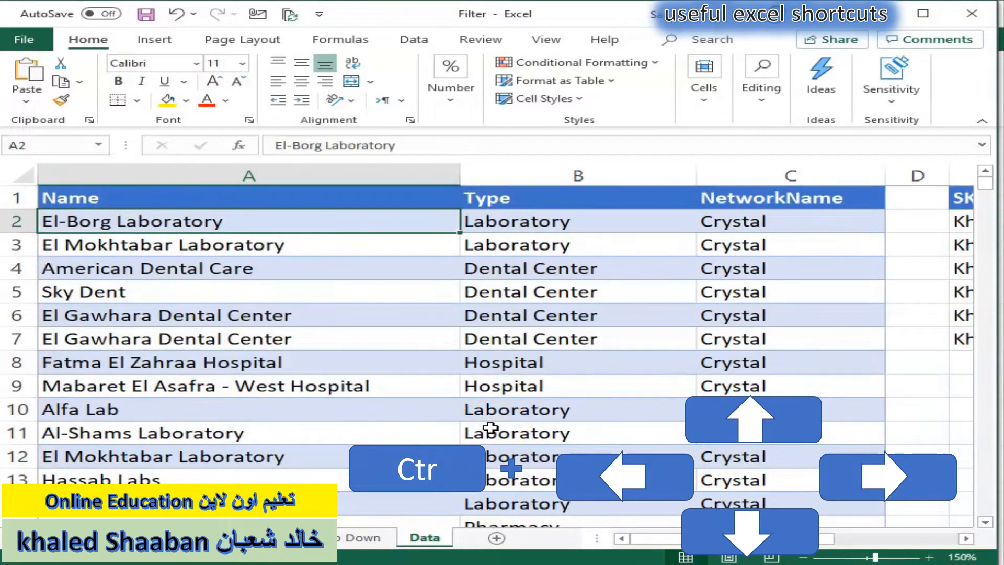
{"action": "key", "text": "ctrl+Down"}
{"action": "left_click", "coordinate": [537, 417]}
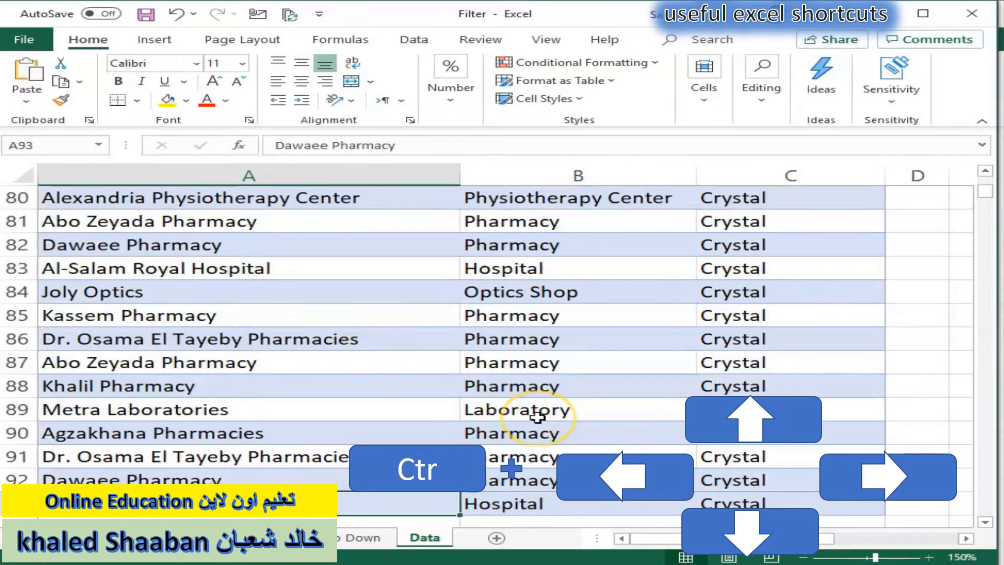
Step up the Name column from A93 to A91, and move across row 91 and back to column A.
{"action": "key", "text": "Up"}
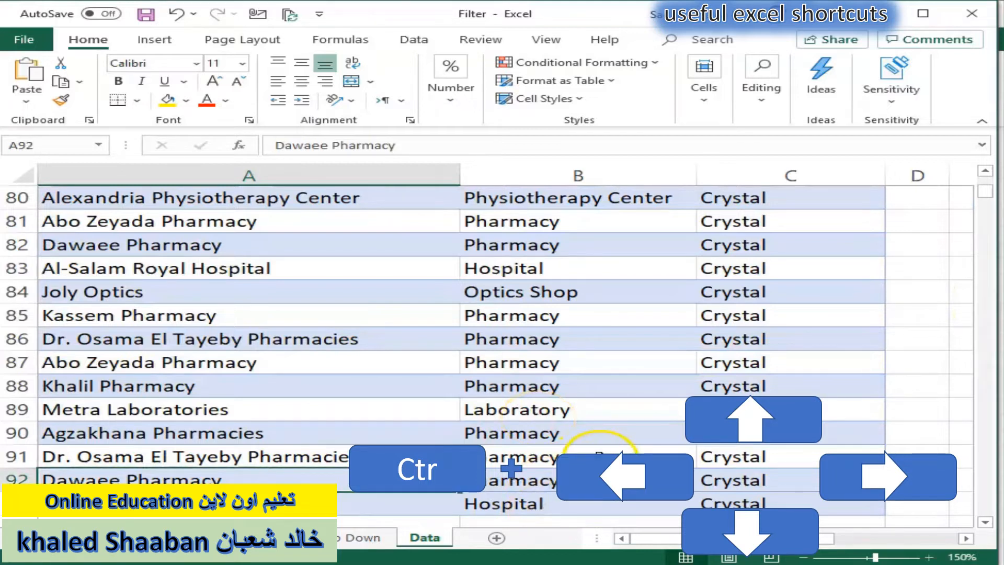
{"action": "key", "text": "Down"}
{"action": "key", "text": "Up"}
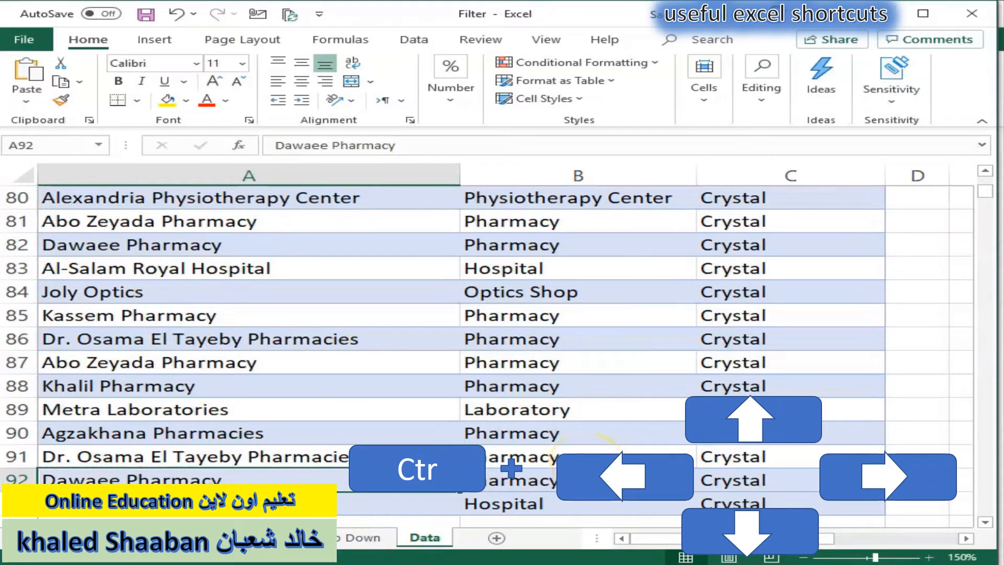
{"action": "key", "text": "Up"}
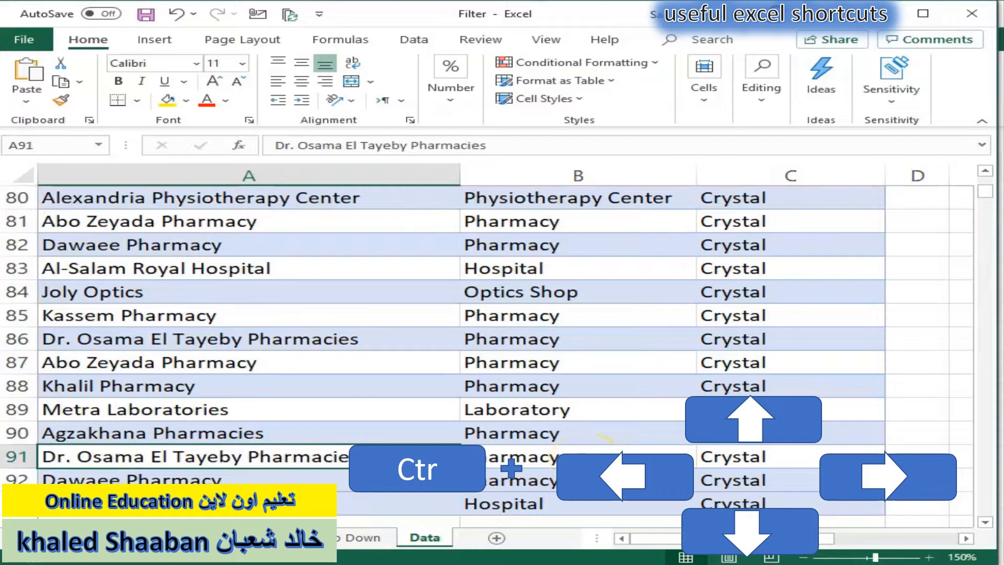
{"action": "key", "text": "ctrl+Right"}
{"action": "key", "text": "Left"}
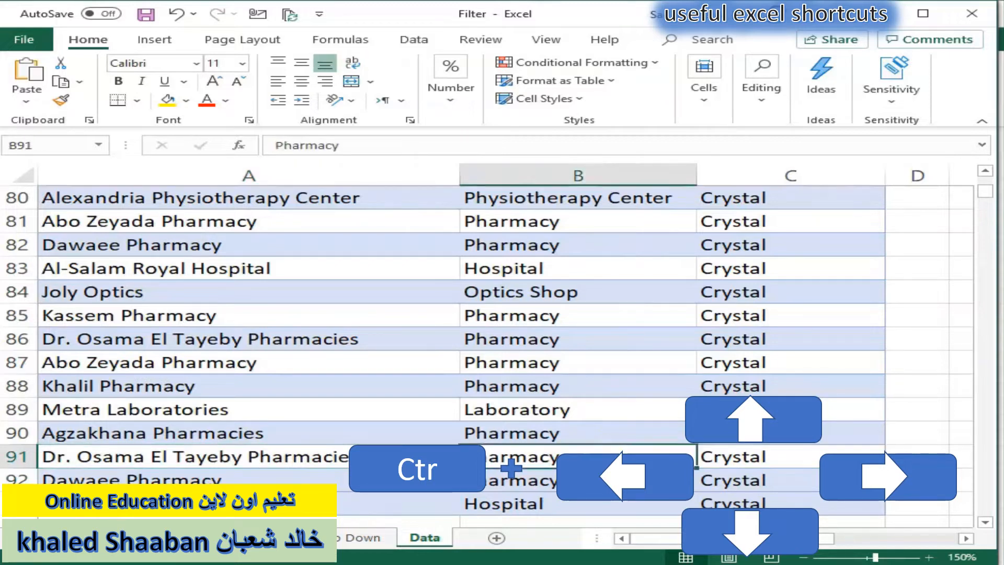
{"action": "key", "text": "Left"}
{"action": "key", "text": "Right"}
{"action": "key", "text": "Left"}
Go to A88 and travel to C88 and back, first by jumping and again cell by cell.
{"action": "key", "text": "Up"}
{"action": "key", "text": "Up"}
{"action": "key", "text": "Up"}
{"action": "key", "text": "Up"}
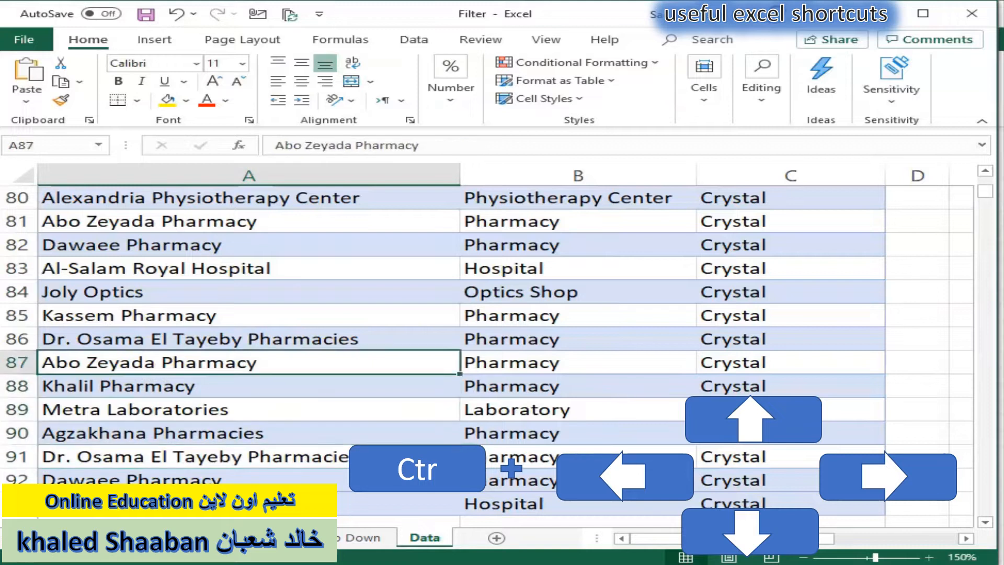
{"action": "key", "text": "Down"}
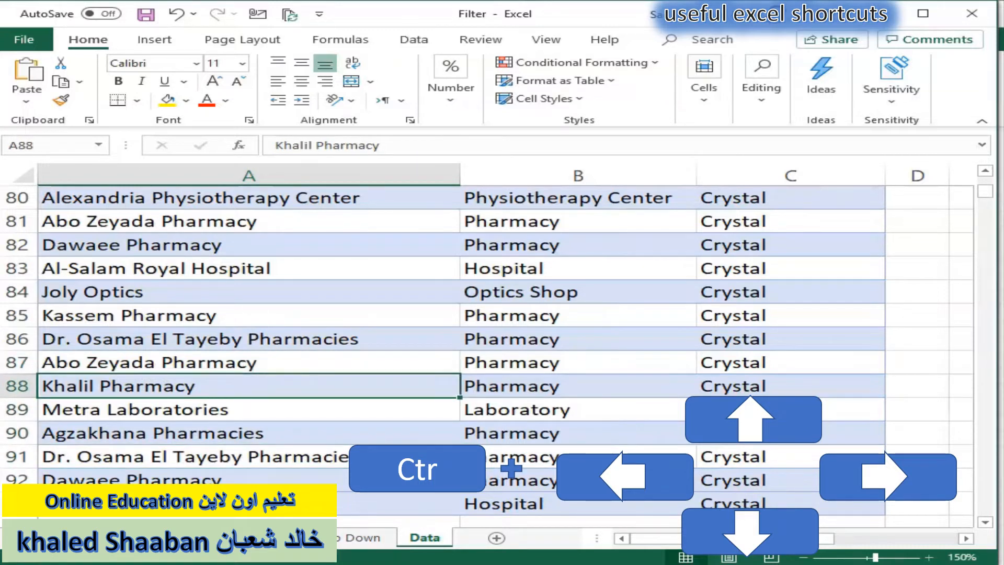
{"action": "key", "text": "ctrl+Right"}
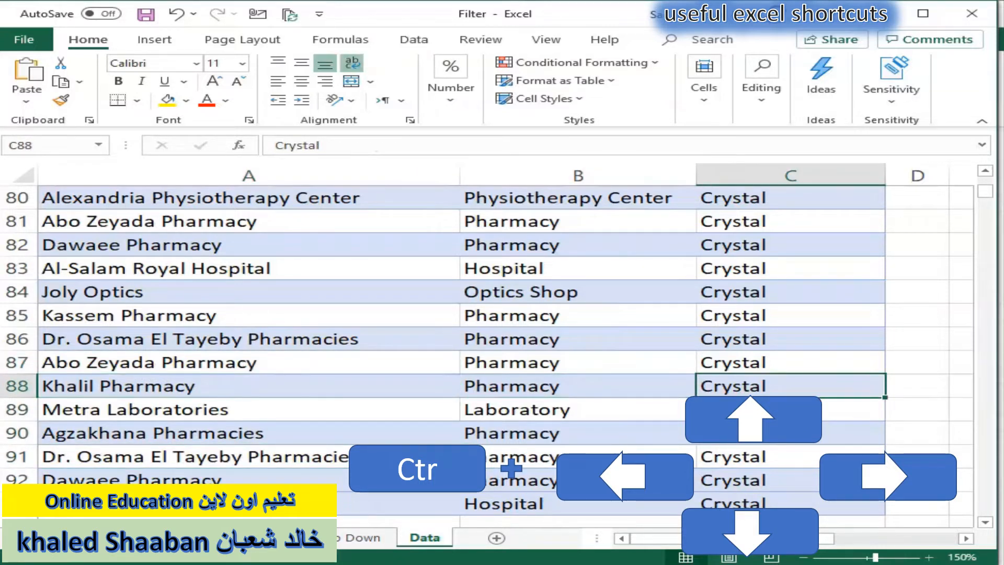
{"action": "key", "text": "ctrl+Left"}
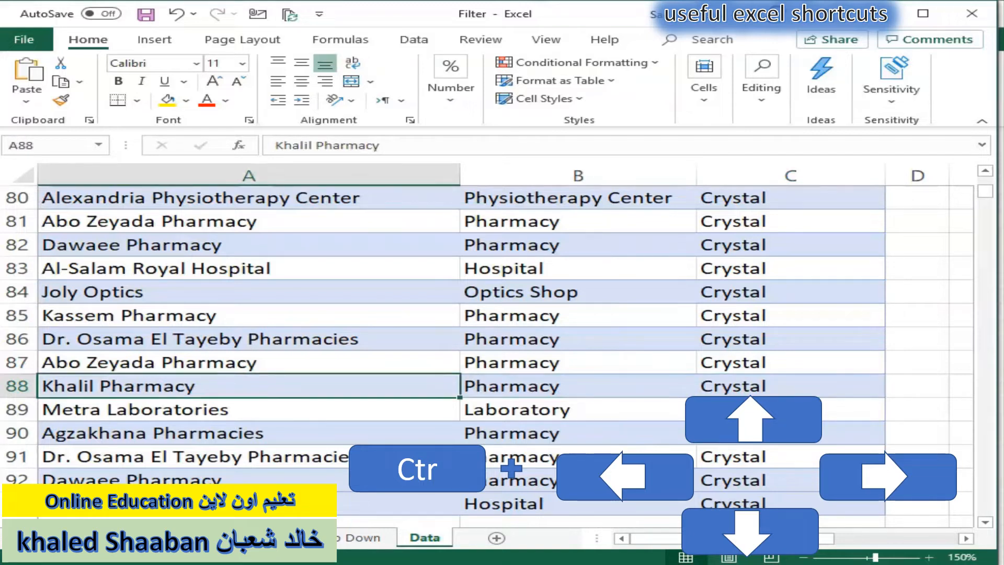
{"action": "key", "text": "Right"}
{"action": "key", "text": "Right"}
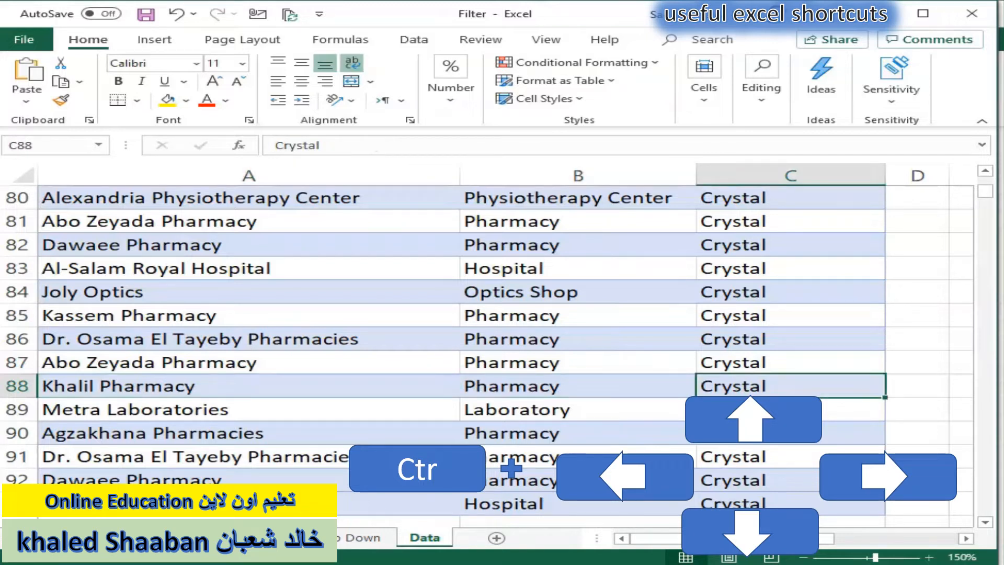
{"action": "key", "text": "Left"}
{"action": "key", "text": "Left"}
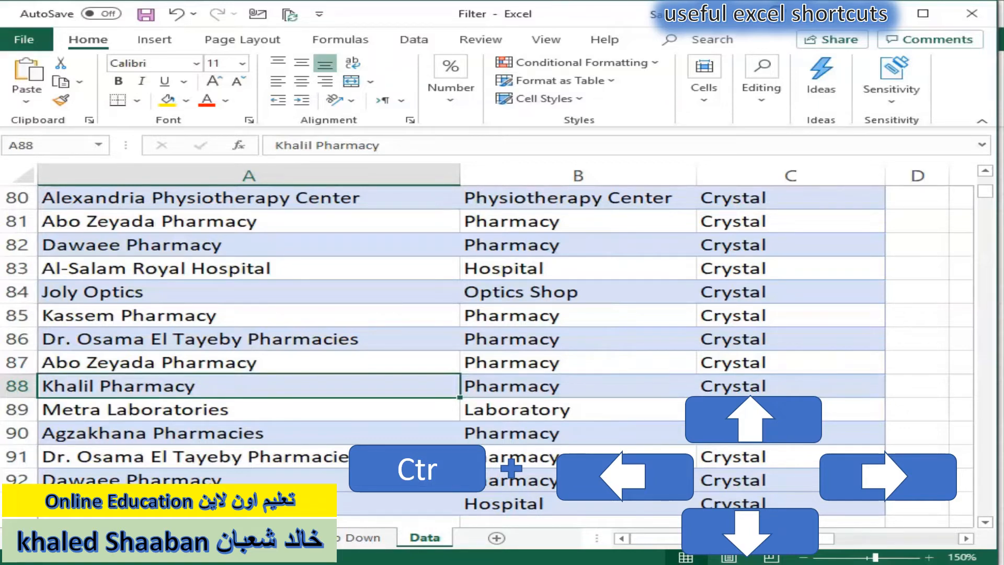
Jump to the top of the Name column and step through its first rows to A7.
{"action": "key", "text": "ctrl+Up"}
{"action": "key", "text": "Down"}
{"action": "key", "text": "Down"}
{"action": "key", "text": "Down"}
{"action": "key", "text": "Down"}
{"action": "key", "text": "Down"}
{"action": "key", "text": "Down"}
{"action": "key", "text": "Down"}
{"action": "key", "text": "Down"}
{"action": "key", "text": "Down"}
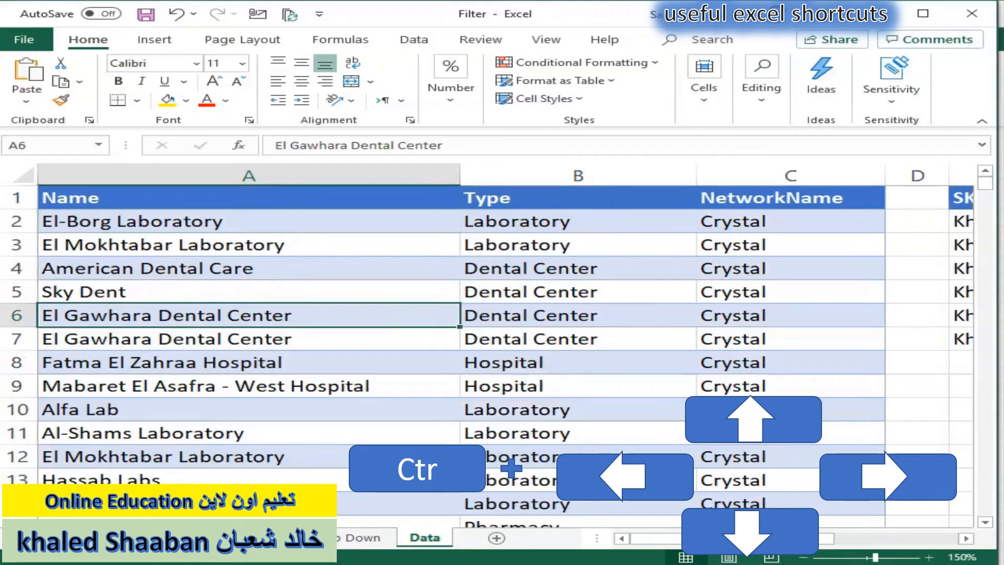
{"action": "key", "text": "Up"}
{"action": "key", "text": "Up"}
{"action": "key", "text": "Up"}
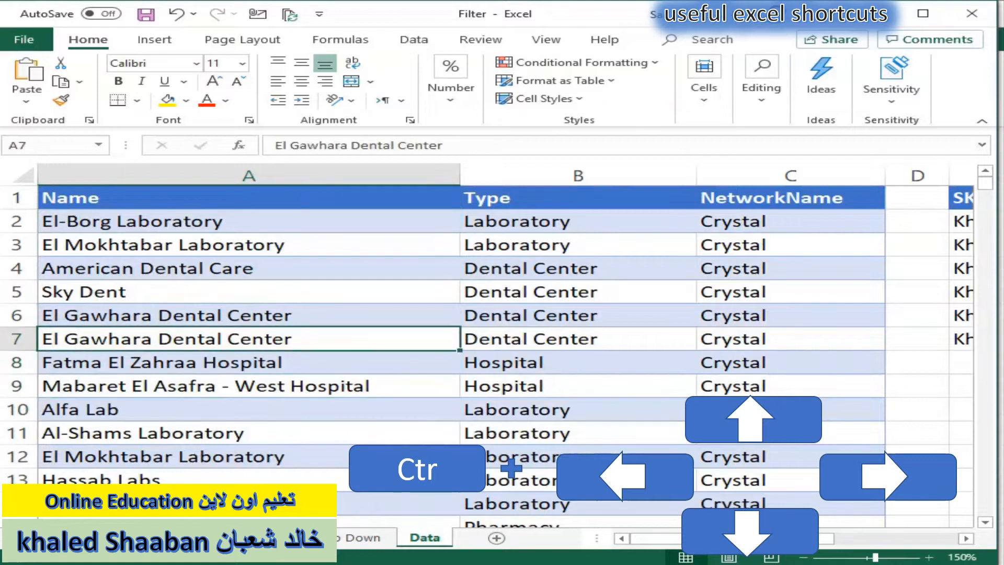
{"action": "key", "text": "Down"}
{"action": "key", "text": "Up"}
Move cell by cell across row 7 to the NetworkName column and back to A7.
{"action": "key", "text": "Right"}
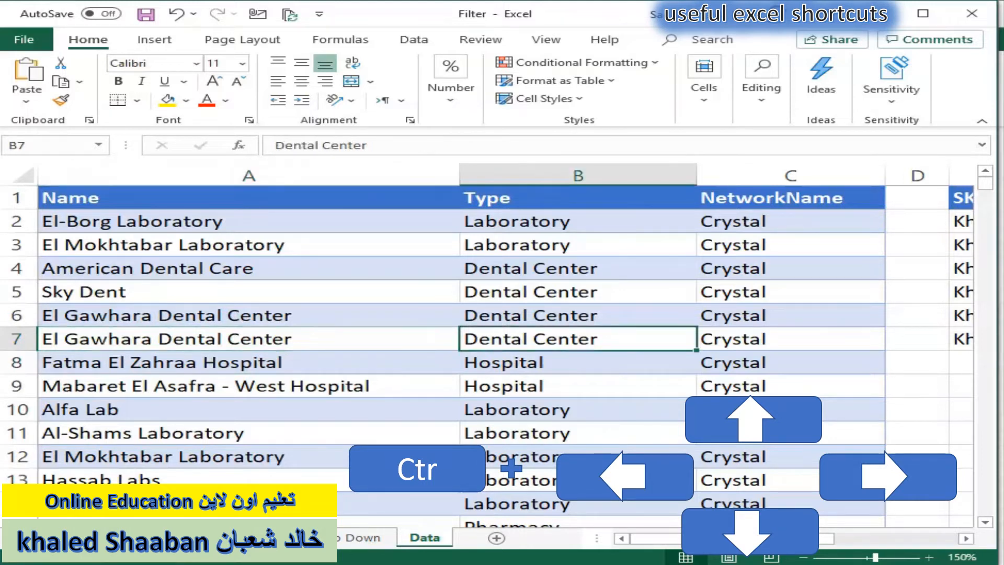
{"action": "key", "text": "Right"}
{"action": "key", "text": "Left"}
{"action": "key", "text": "Left"}
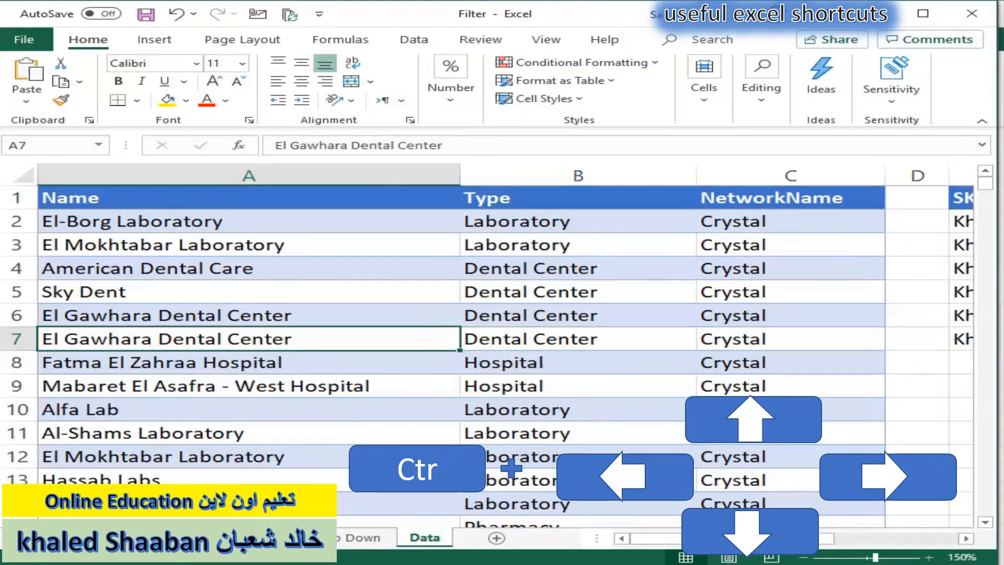
Select the list from A8 down to its last row and across to the NetworkName column.
{"action": "key", "text": "Down"}
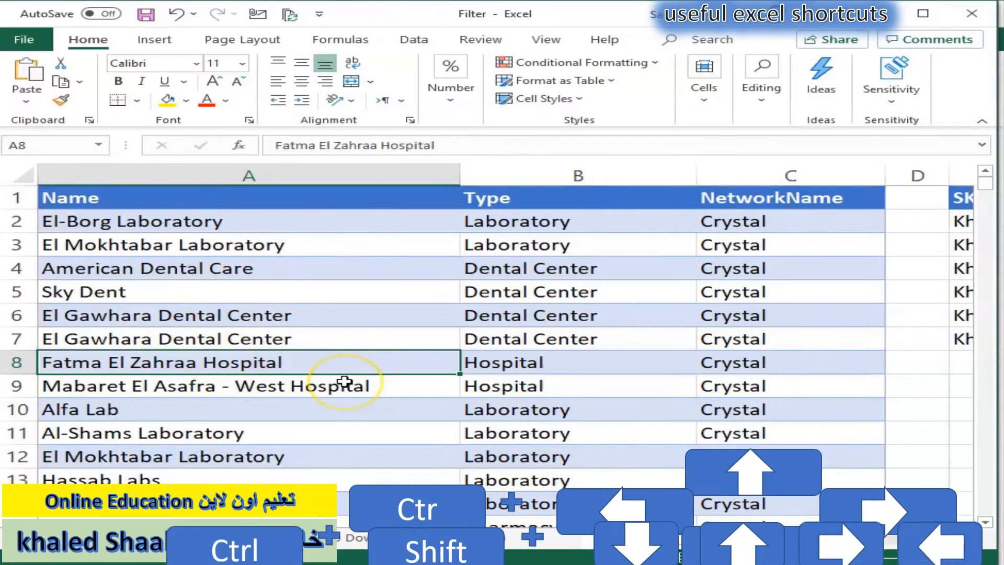
{"action": "key", "text": "ctrl+shift+Down"}
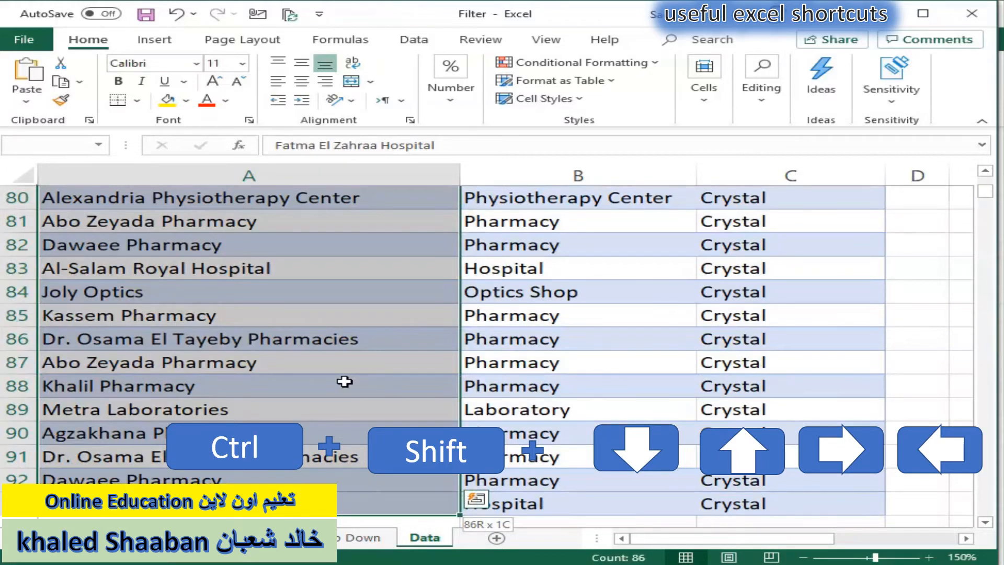
{"action": "key", "text": "ctrl+shift+Right"}
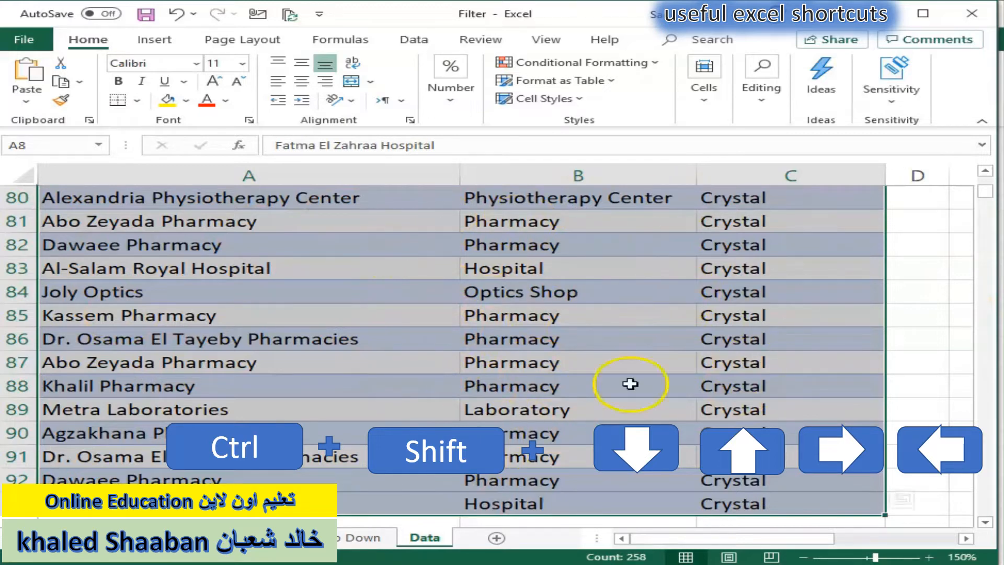
Select the entries of row 86 from the Name column through the NetworkName column.
{"action": "key", "text": "ctrl+n"}
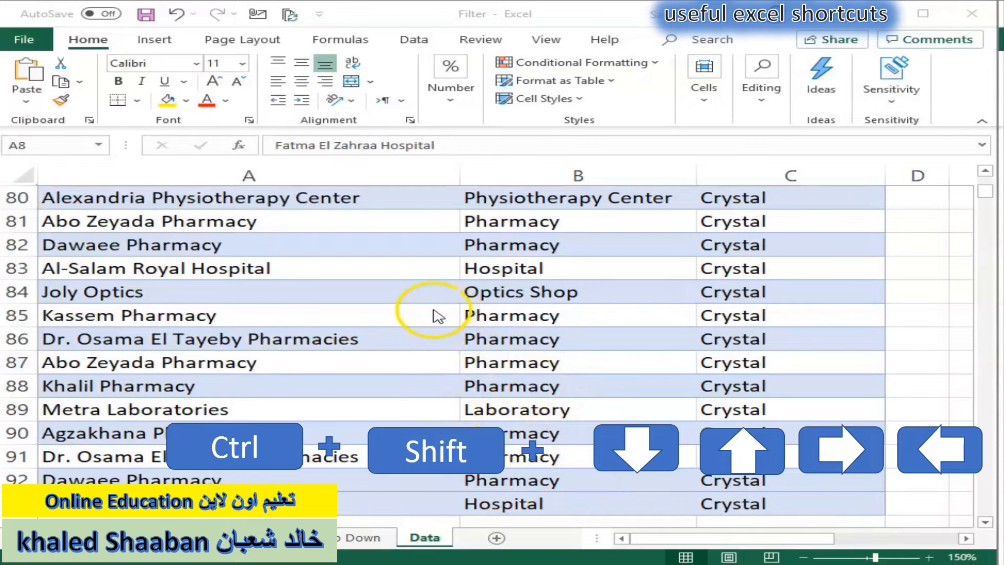
{"action": "left_click", "coordinate": [168, 332]}
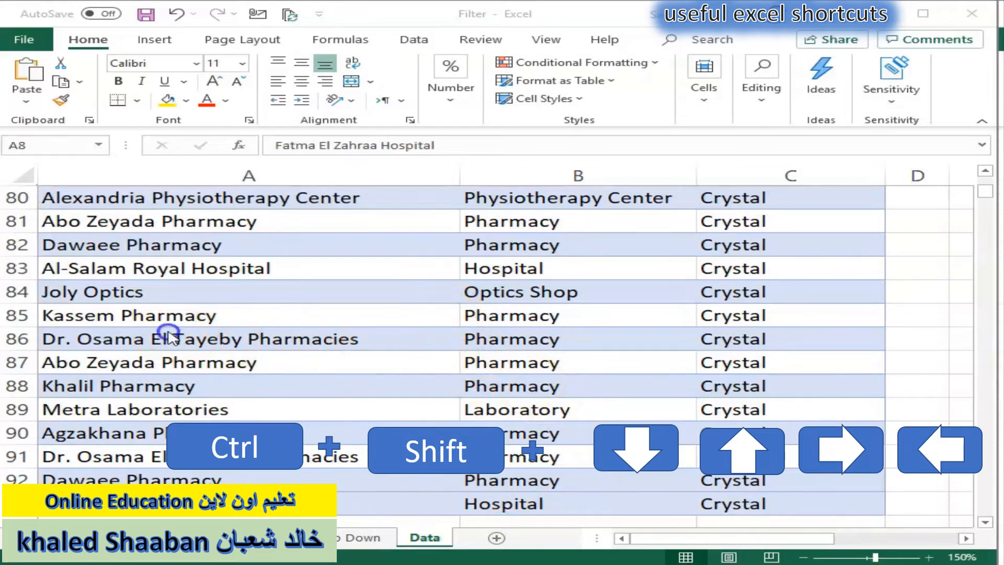
{"action": "left_click", "coordinate": [132, 344]}
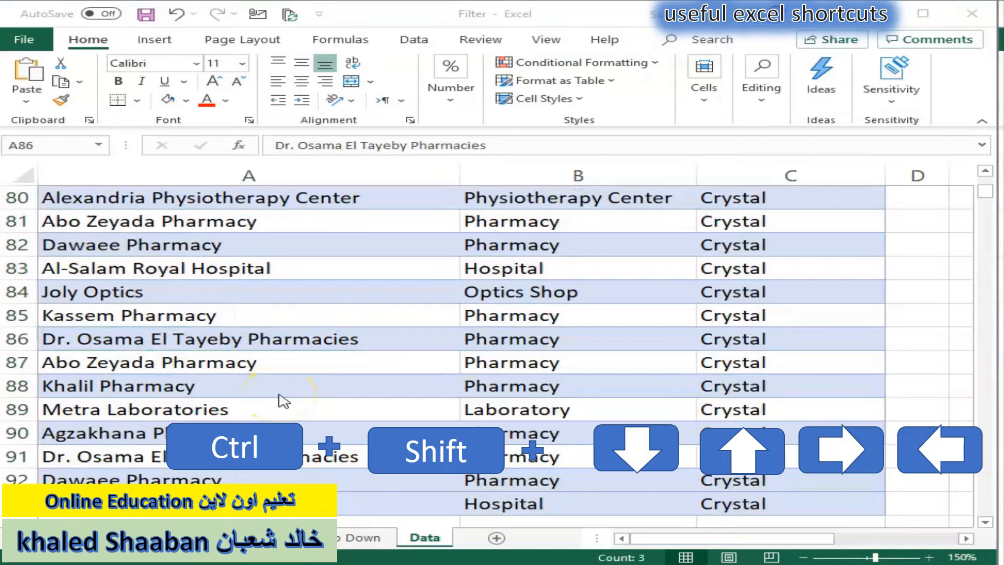
Select the whole NetworkName column of the list from its header C1 down to the last entry.
{"action": "left_click", "coordinate": [168, 360]}
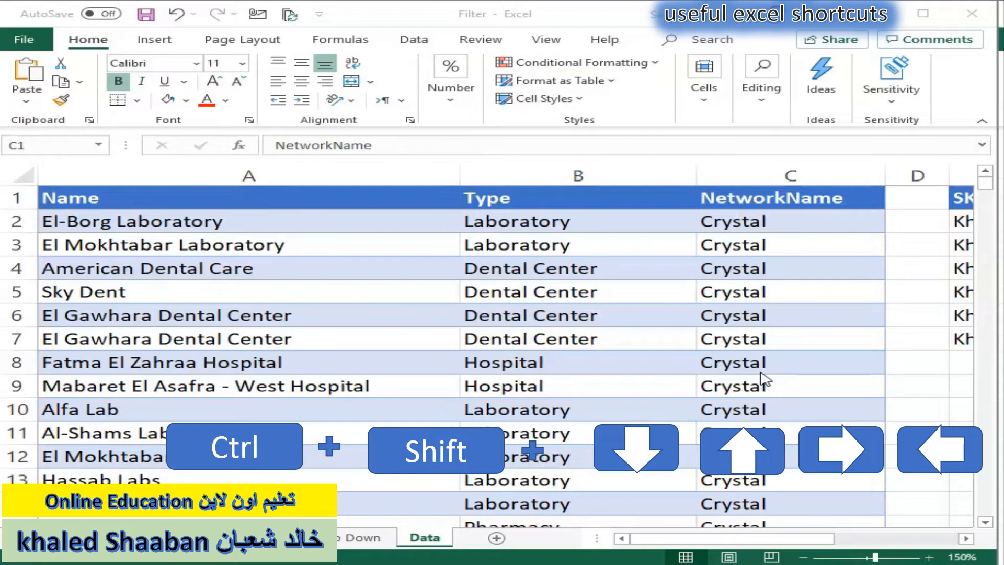
{"action": "left_click", "coordinate": [753, 280]}
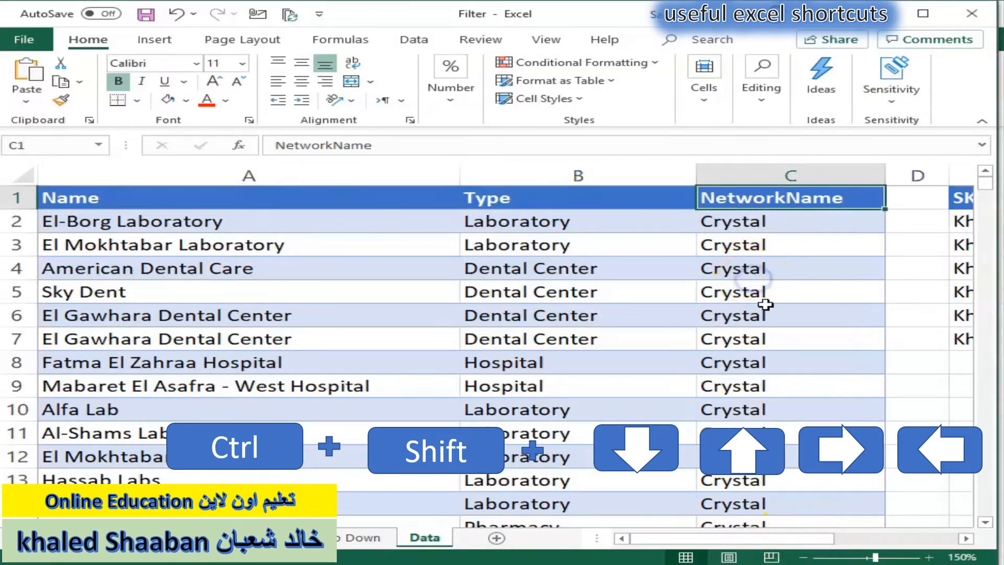
{"action": "left_click", "coordinate": [765, 306]}
{"action": "key", "text": "ctrl+Up"}
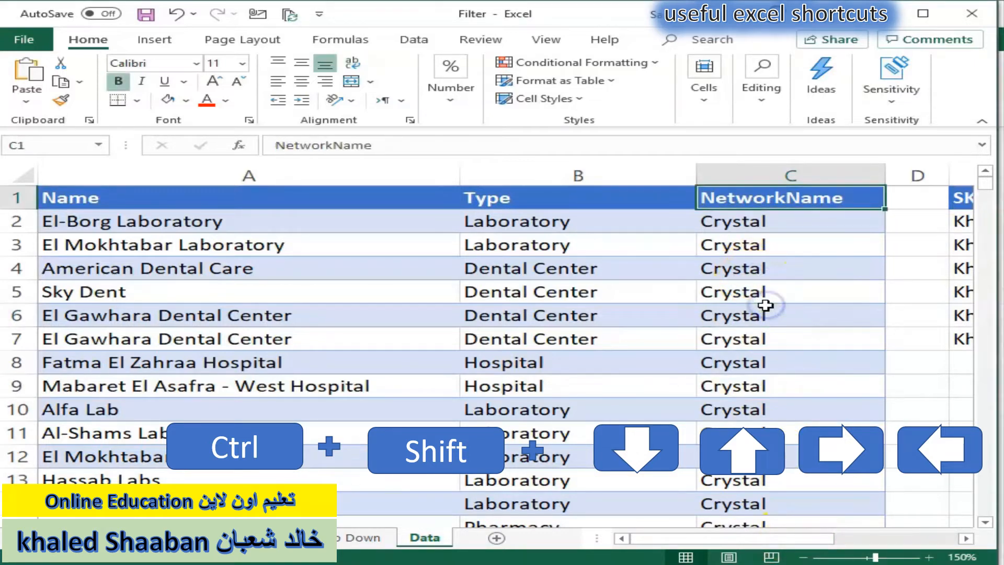
{"action": "key", "text": "Down"}
{"action": "key", "text": "Up"}
{"action": "key", "text": "ctrl+shift+Down"}
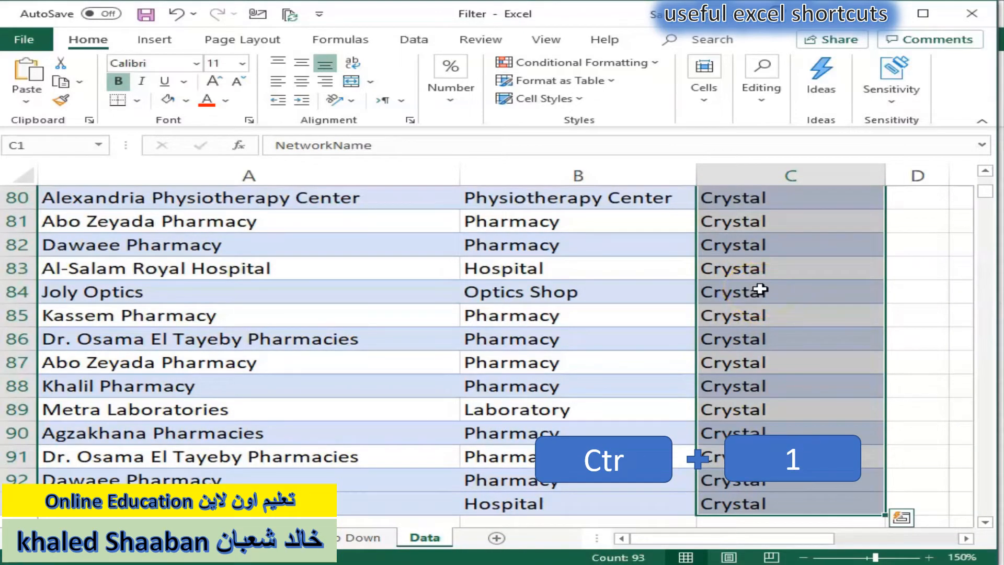
Open the cell formatting of the selected NetworkName column, review its Alignment, Border and Number settings, and apply the Outline border preset.
{"action": "key", "text": "ctrl+1"}
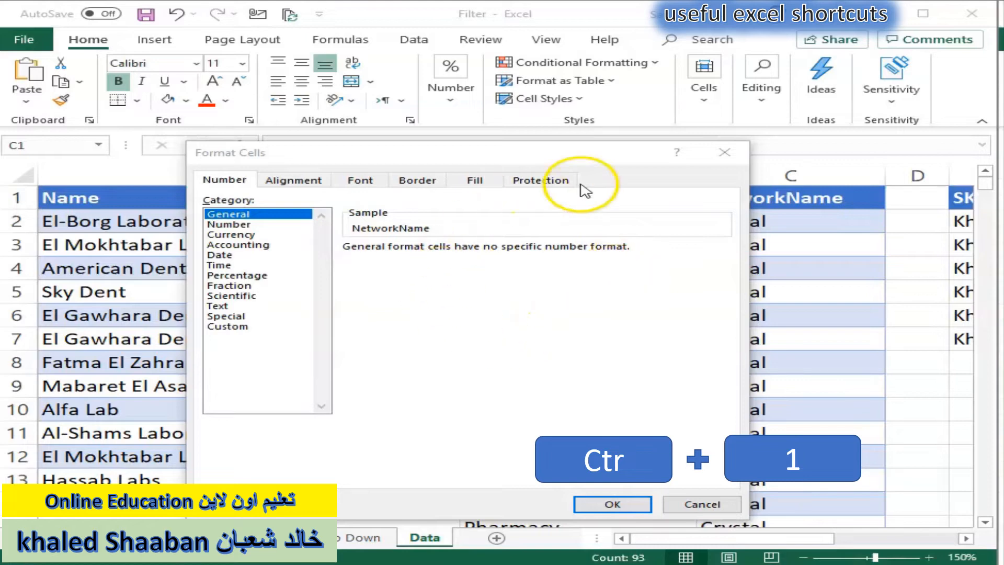
{"action": "left_click", "coordinate": [366, 179]}
{"action": "left_click", "coordinate": [303, 183]}
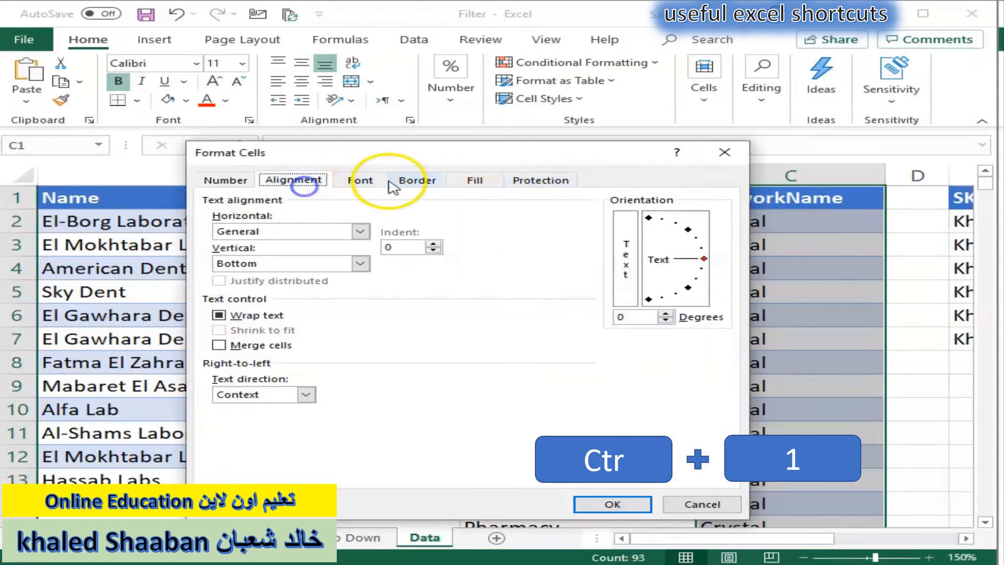
{"action": "left_click", "coordinate": [424, 181]}
{"action": "left_click", "coordinate": [481, 226]}
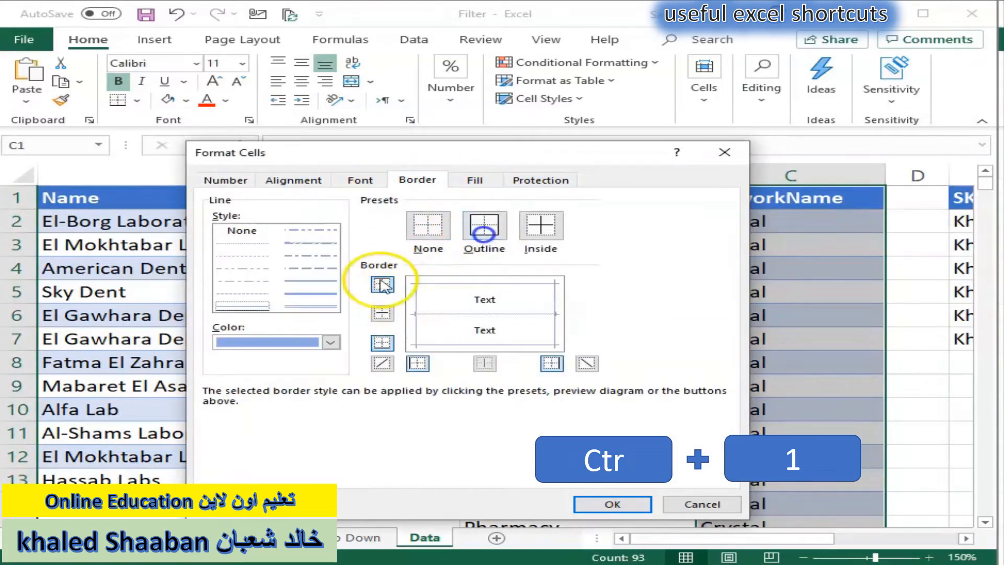
{"action": "left_click", "coordinate": [225, 181]}
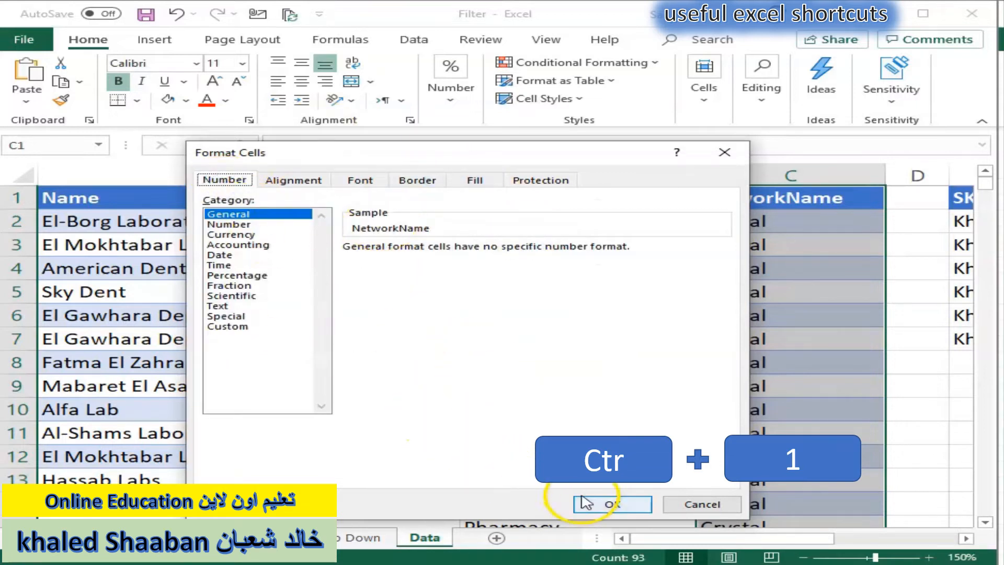
{"action": "left_click", "coordinate": [601, 507]}
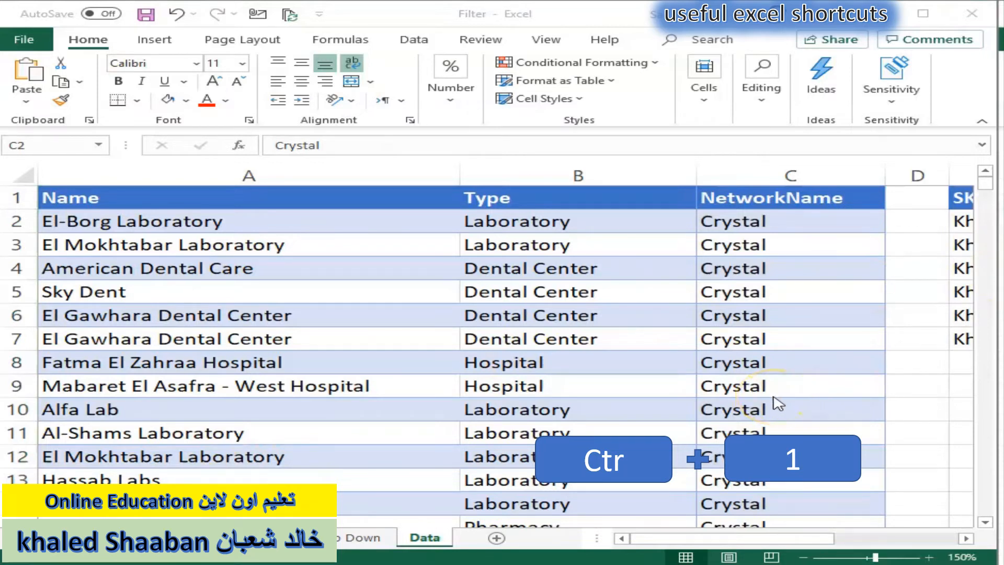
Jump to the last filled cell of the NetworkName column, C94, and clear its sum formula.
{"action": "left_click", "coordinate": [763, 349]}
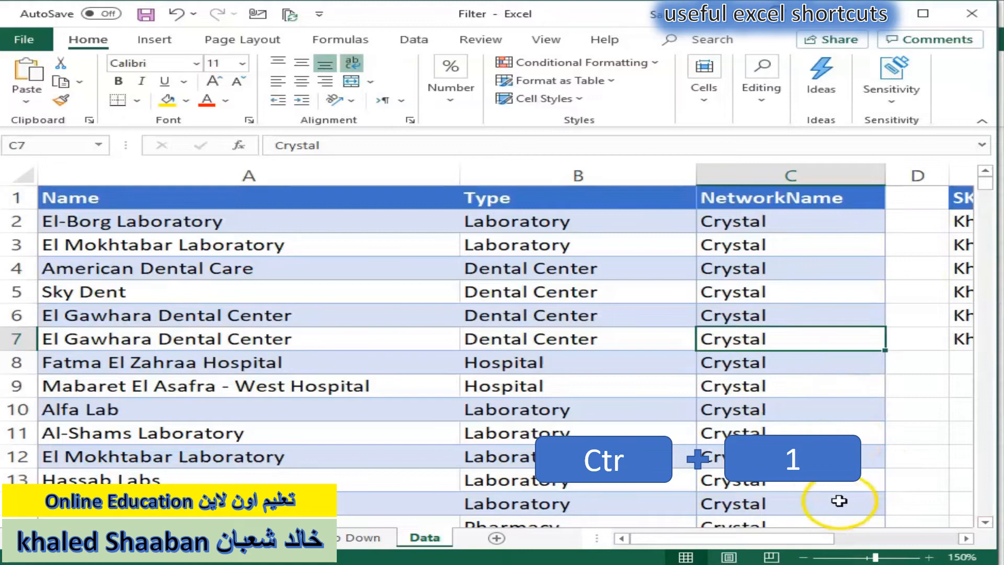
{"action": "scroll", "coordinate": [823, 399], "scroll_direction": "down", "scroll_amount": 2}
{"action": "scroll", "coordinate": [798, 430], "scroll_direction": "up", "scroll_amount": 2}
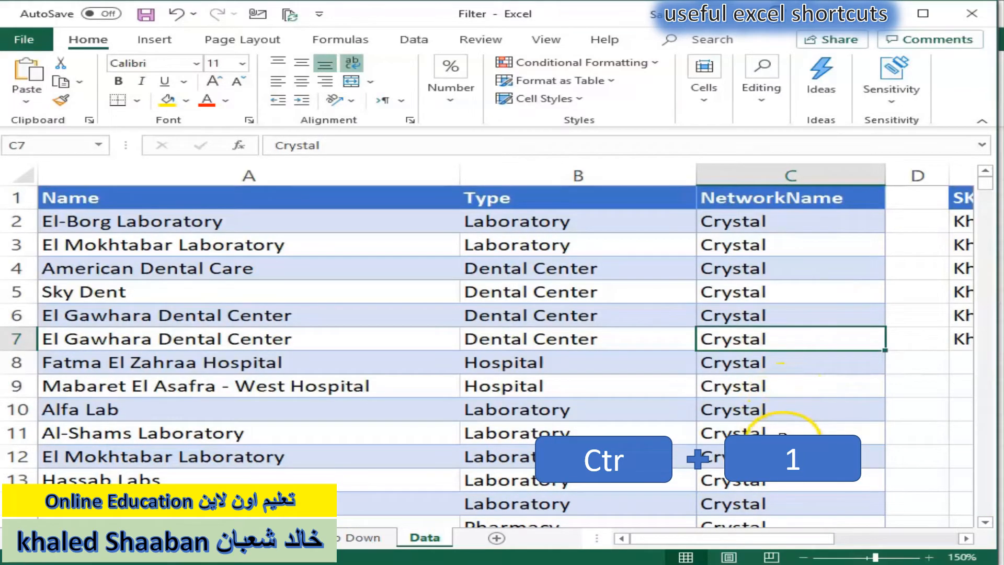
{"action": "left_click", "coordinate": [791, 410]}
{"action": "key", "text": "ctrl+Down"}
{"action": "scroll", "coordinate": [795, 432], "scroll_direction": "down", "scroll_amount": 1}
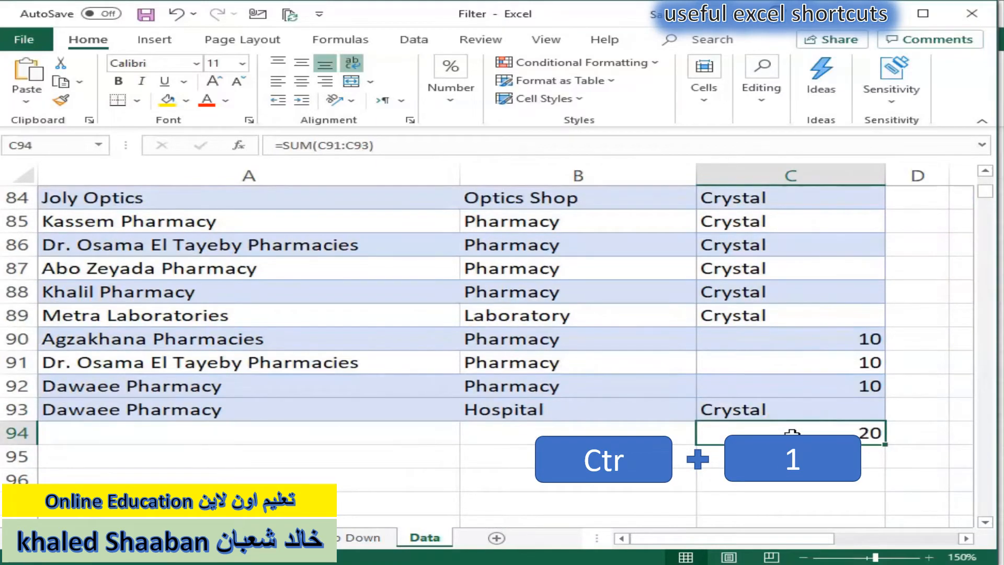
{"action": "key", "text": "Delete"}
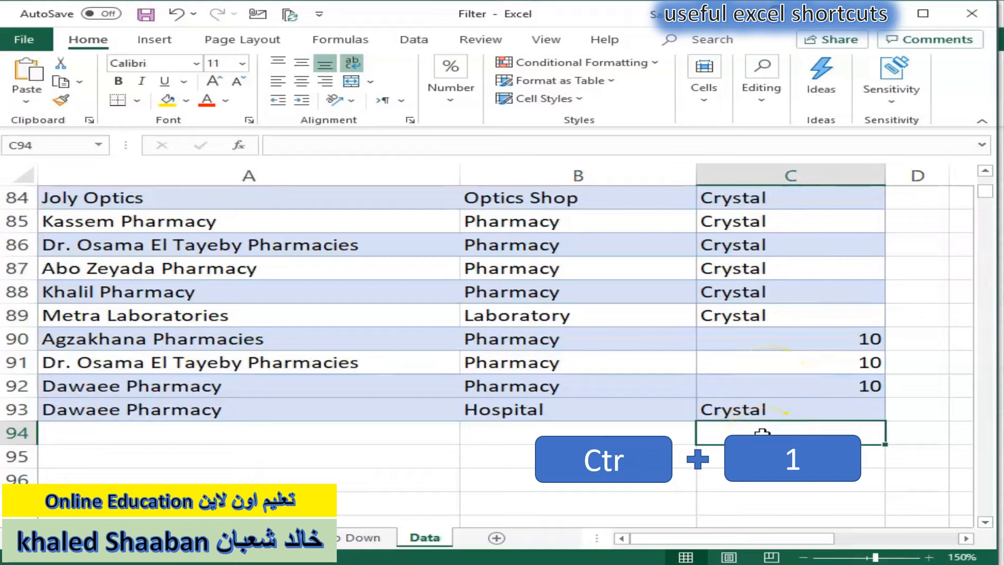
{"action": "type", "text": "=-"}
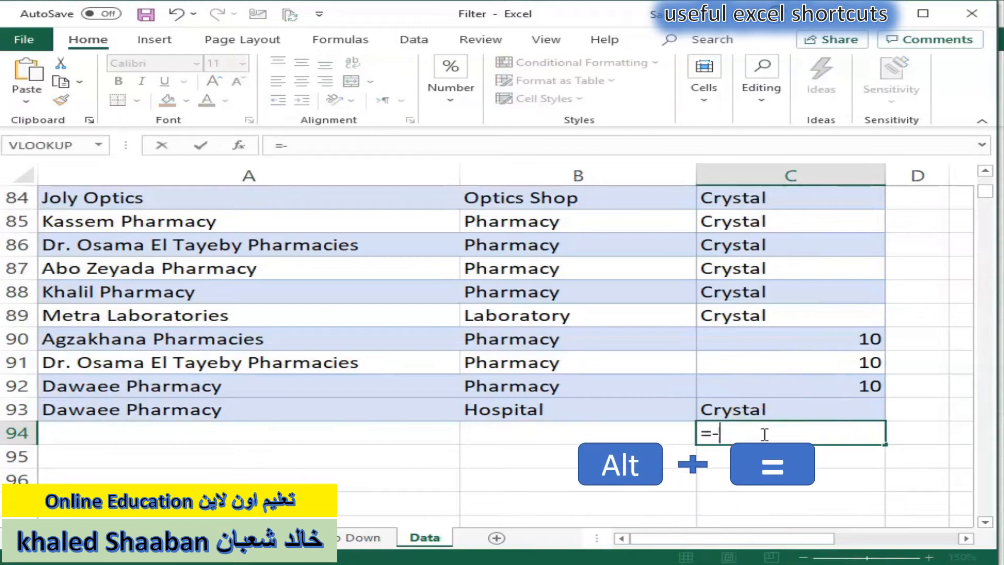
{"action": "key", "text": "Escape"}
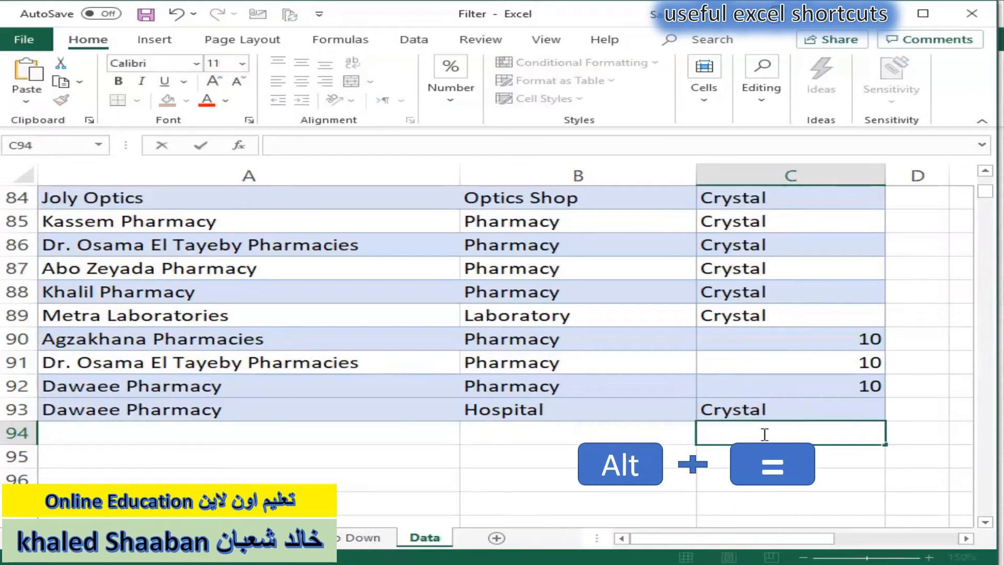
{"action": "key", "text": "alt"}
{"action": "key", "text": "Escape"}
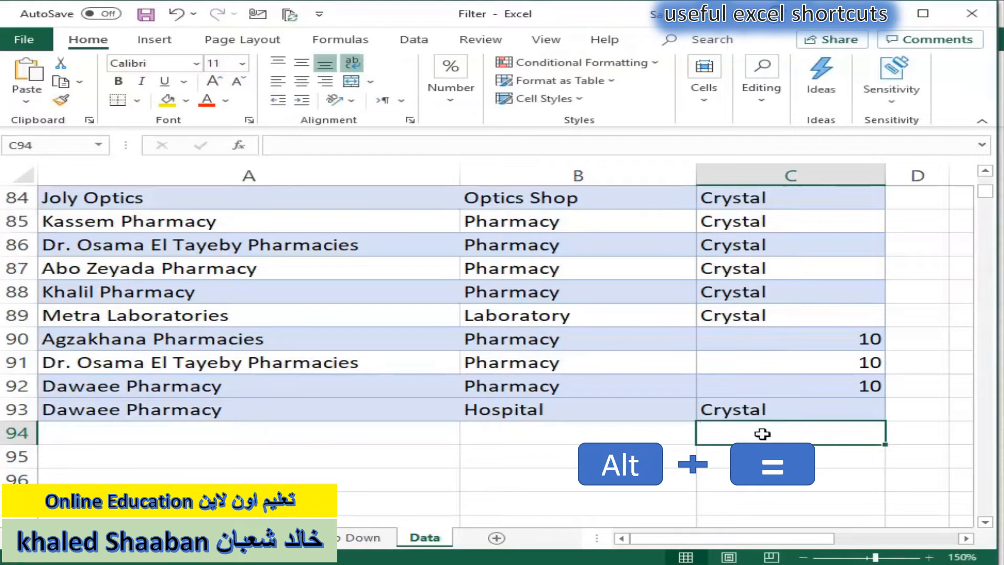
Insert an AutoSum formula in C94 that totals C90:C93.
{"action": "left_click", "coordinate": [769, 409]}
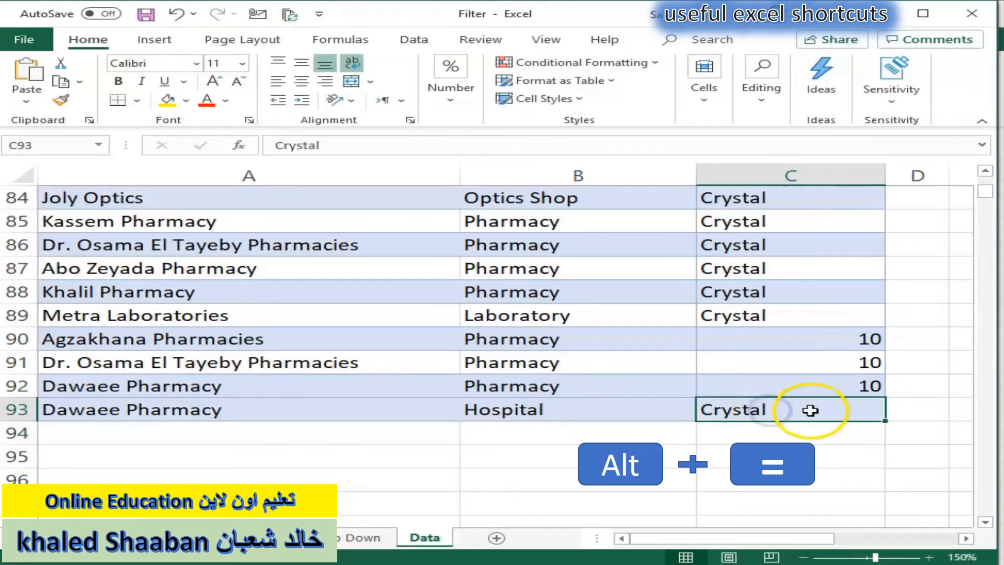
{"action": "left_click", "coordinate": [806, 435]}
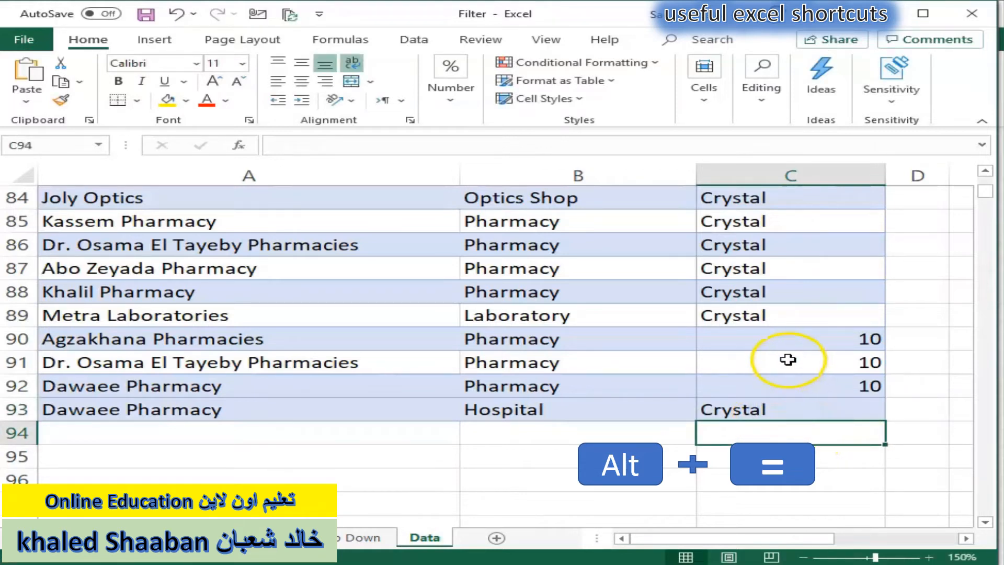
{"action": "key", "text": "alt+equal"}
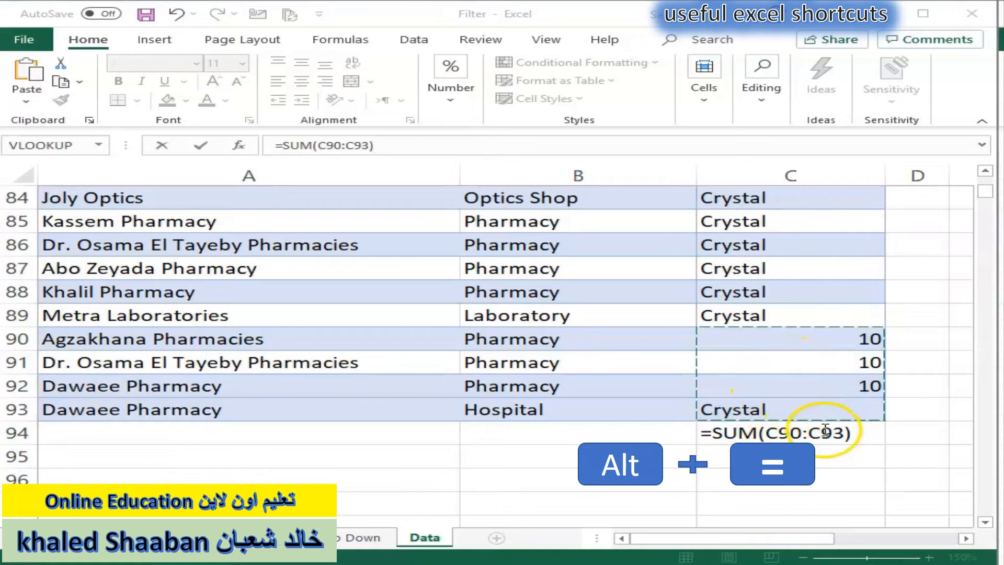
{"action": "left_click", "coordinate": [802, 435]}
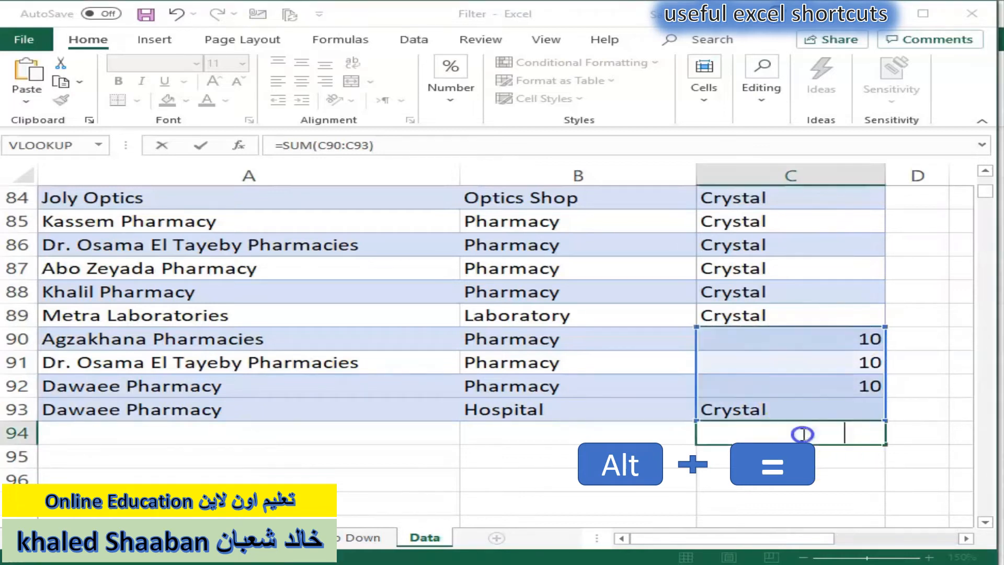
{"action": "left_click", "coordinate": [847, 434]}
{"action": "key", "text": "Return"}
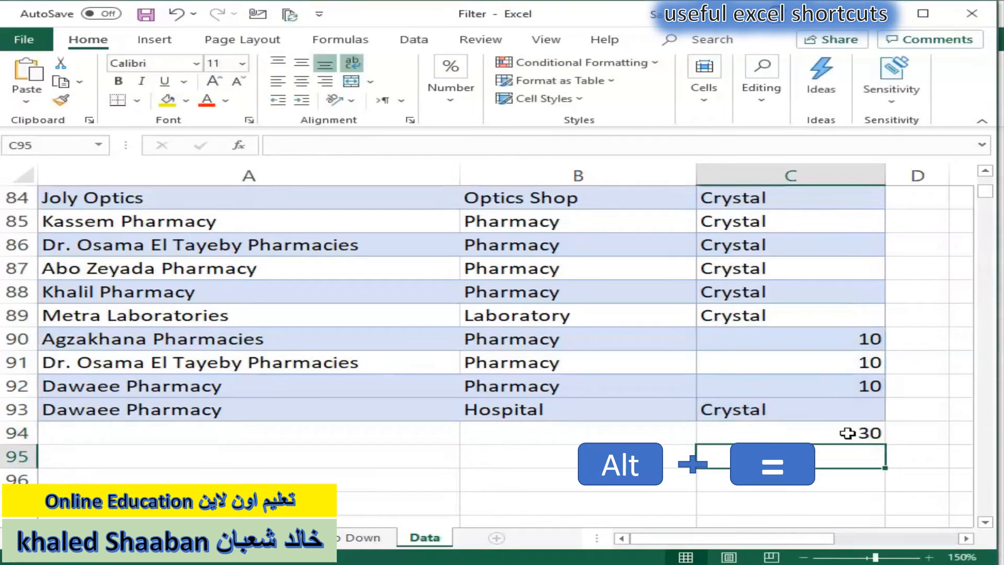
Select C90:C94 to check the summed values, and return to the formula in C94.
{"action": "left_click", "coordinate": [830, 433]}
{"action": "left_click_drag", "start_coordinate": [826, 339], "coordinate": [805, 427]}
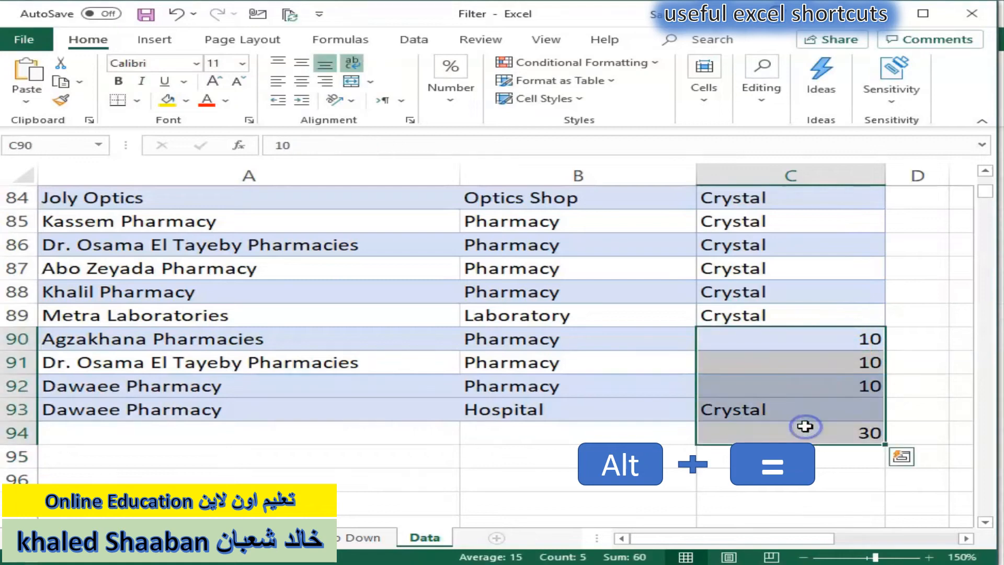
{"action": "left_click", "coordinate": [805, 426]}
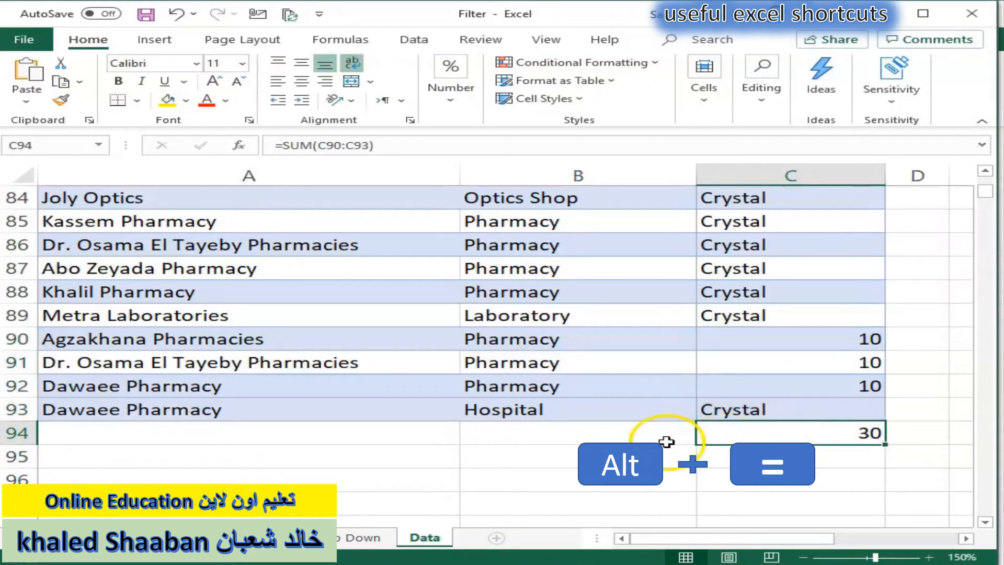
Copy the El Mokhtabar Laboratory name from A54 into the Type column cell B54.
{"action": "scroll", "coordinate": [262, 317], "scroll_direction": "up", "scroll_amount": 6}
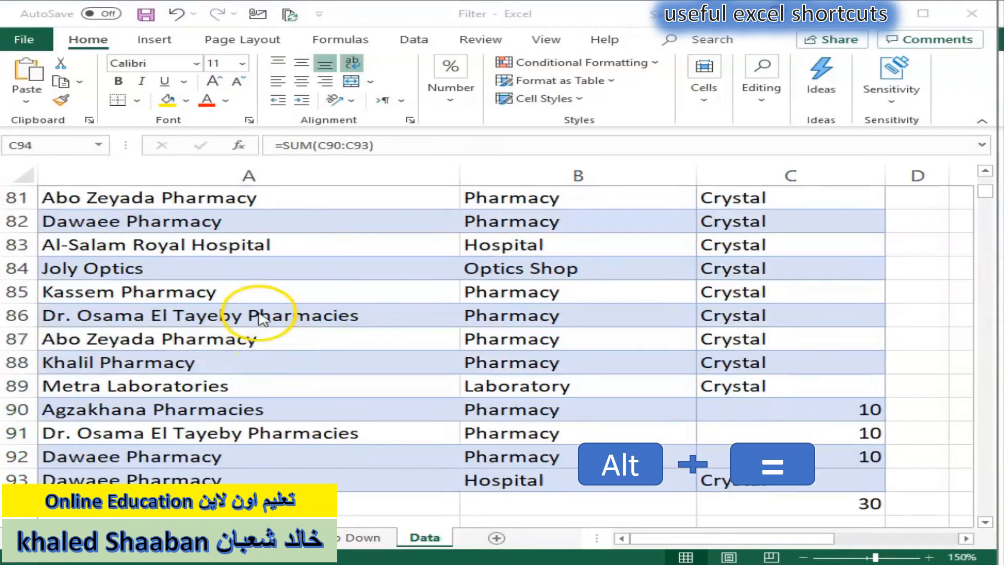
{"action": "scroll", "coordinate": [397, 364], "scroll_direction": "up", "scroll_amount": 6}
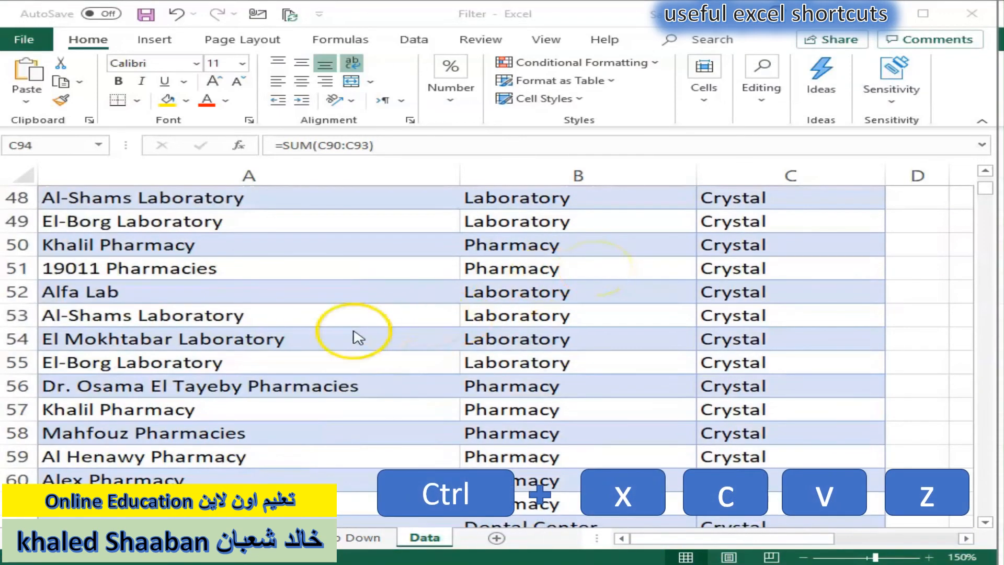
{"action": "left_click", "coordinate": [585, 294]}
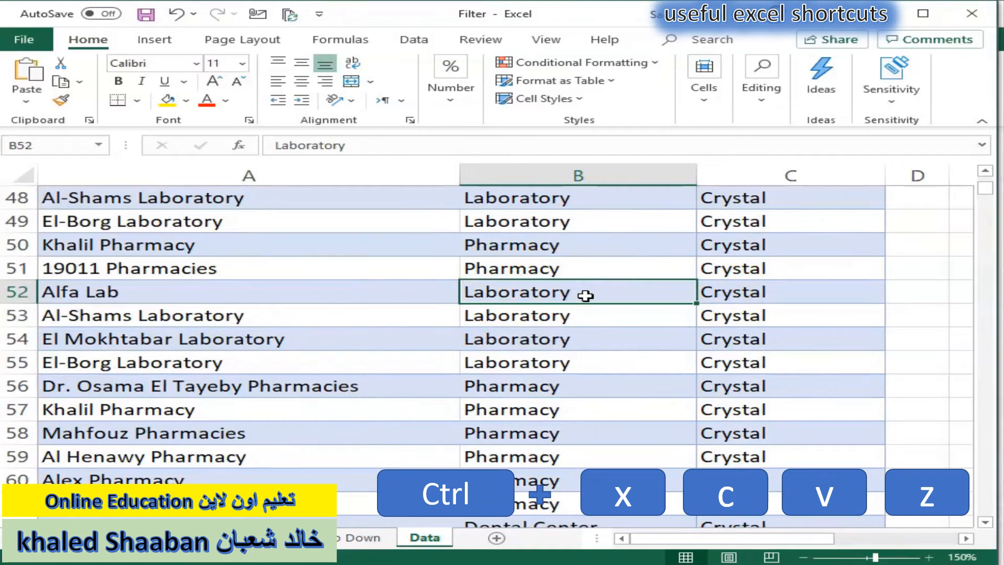
{"action": "scroll", "coordinate": [533, 291], "scroll_direction": "up", "scroll_amount": 1}
{"action": "scroll", "coordinate": [567, 366], "scroll_direction": "up", "scroll_amount": 2}
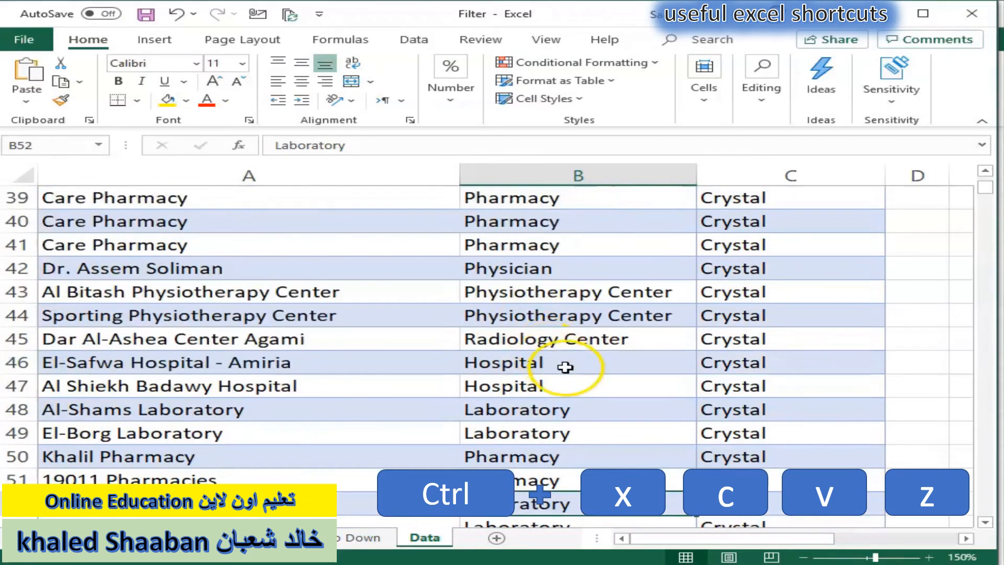
{"action": "scroll", "coordinate": [567, 367], "scroll_direction": "down", "scroll_amount": 3}
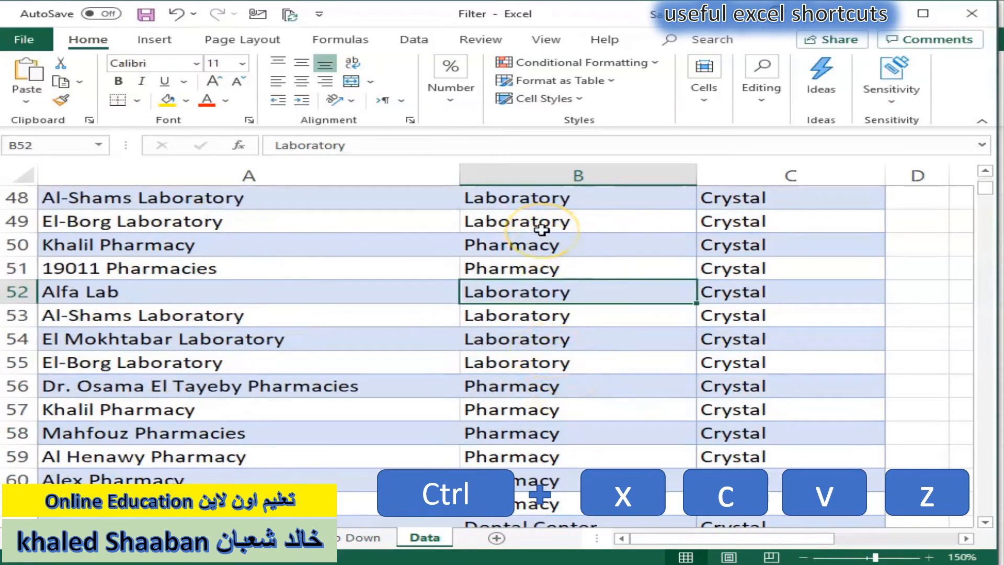
{"action": "left_click_drag", "start_coordinate": [541, 228], "coordinate": [381, 372]}
{"action": "left_click", "coordinate": [381, 338]}
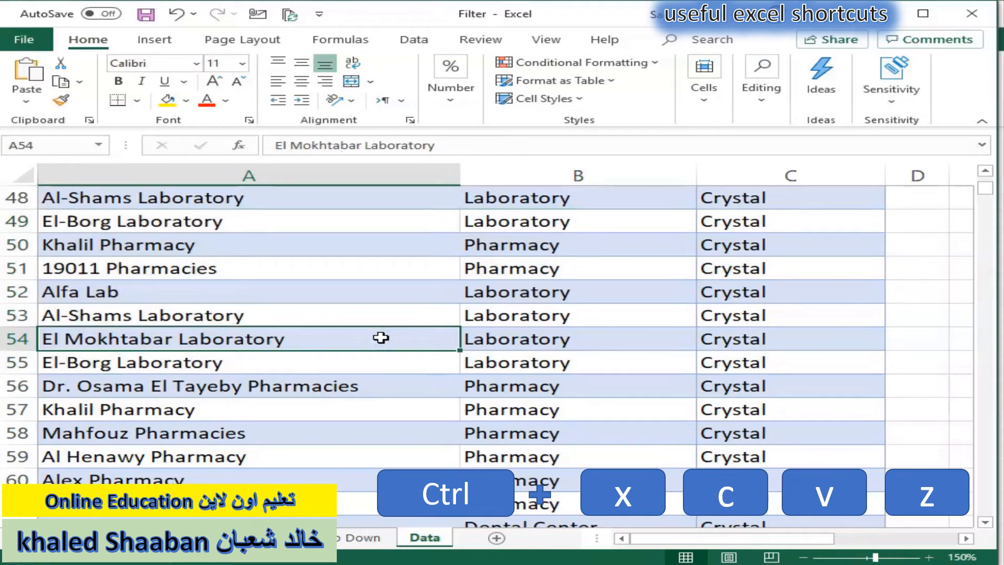
{"action": "key", "text": "ctrl+x"}
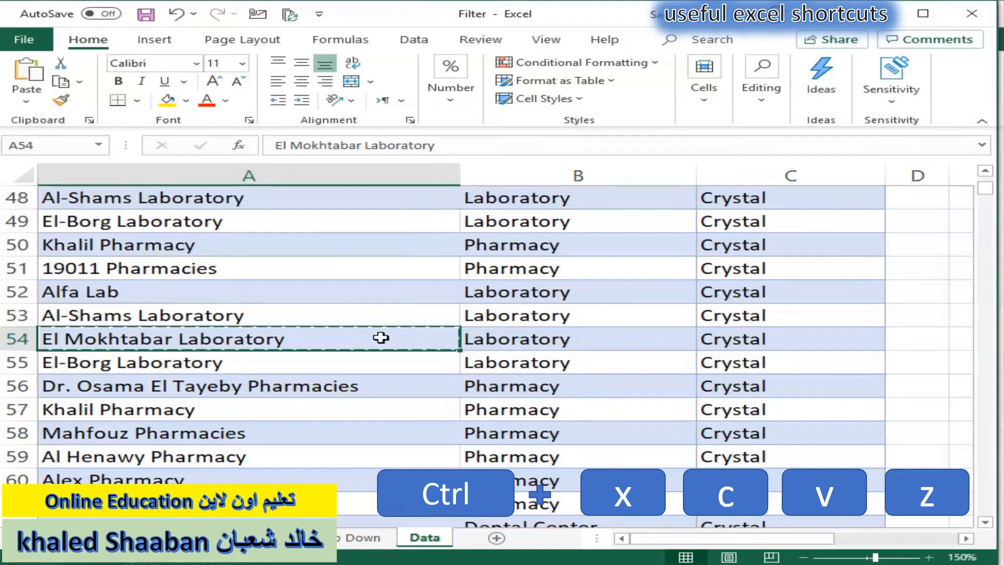
{"action": "left_click", "coordinate": [394, 343]}
{"action": "left_click", "coordinate": [500, 337]}
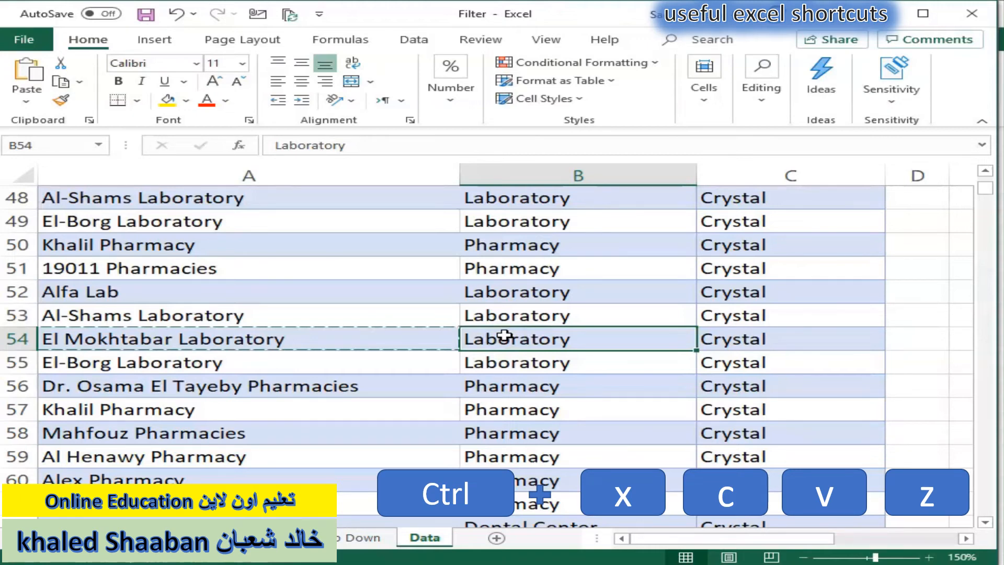
{"action": "key", "text": "ctrl+v"}
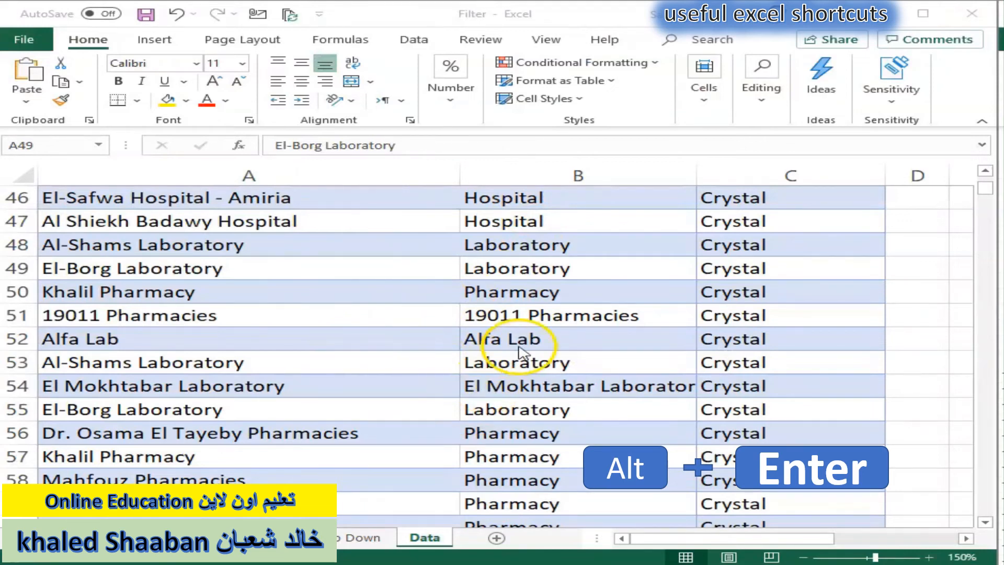
Add a line break after "El-Borg Laboratory" inside cell A49.
{"action": "left_click", "coordinate": [223, 266]}
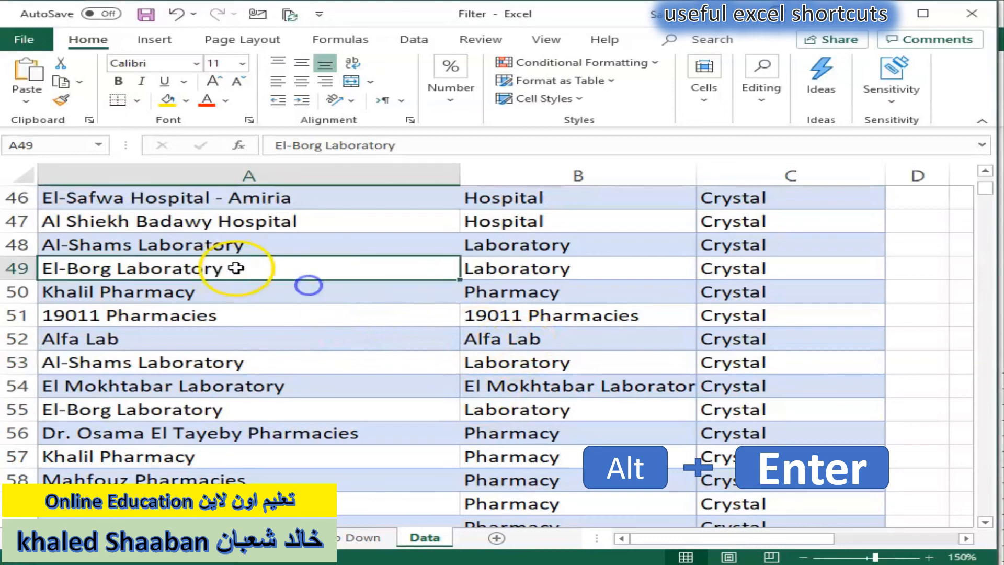
{"action": "double_click", "coordinate": [247, 268]}
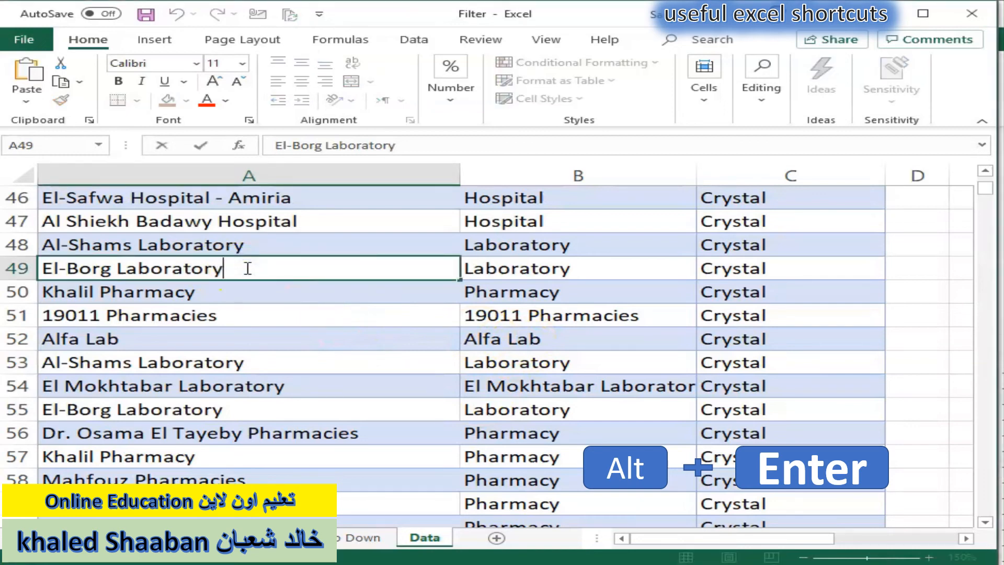
{"action": "key", "text": "alt+Return"}
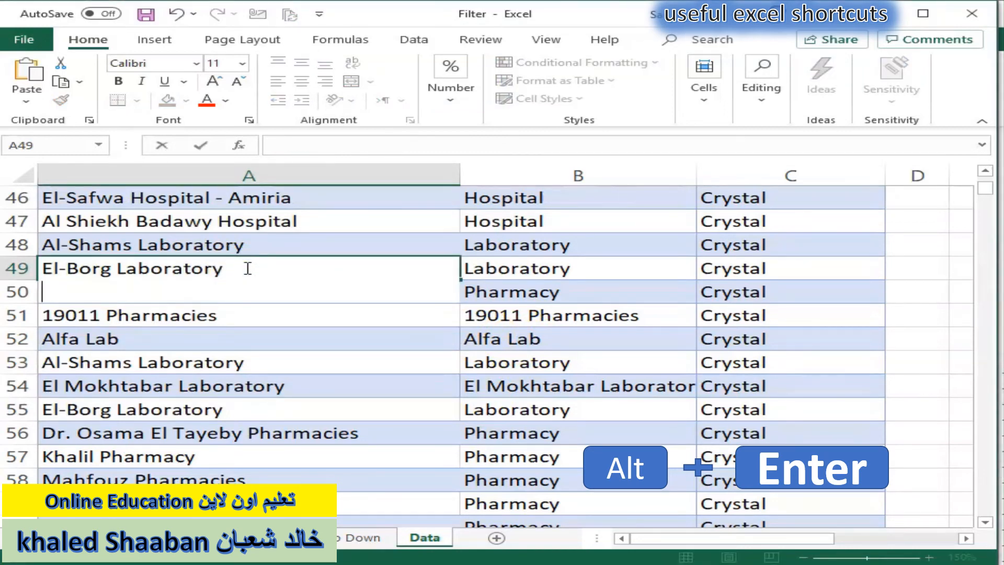
{"action": "key", "text": "Return"}
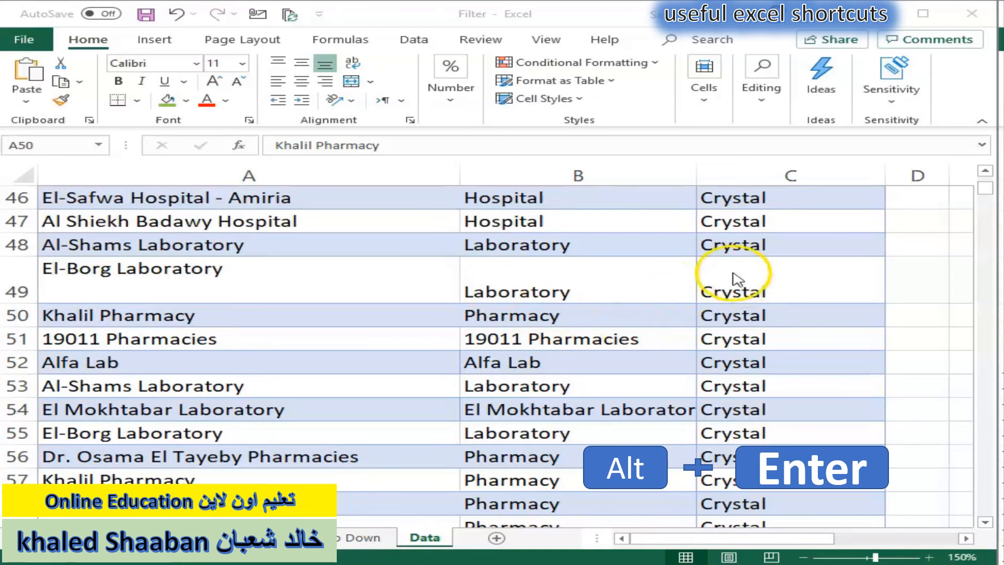
Move back and forth between B49 and B50 in the Type column, ending on B49.
{"action": "left_click", "coordinate": [588, 287]}
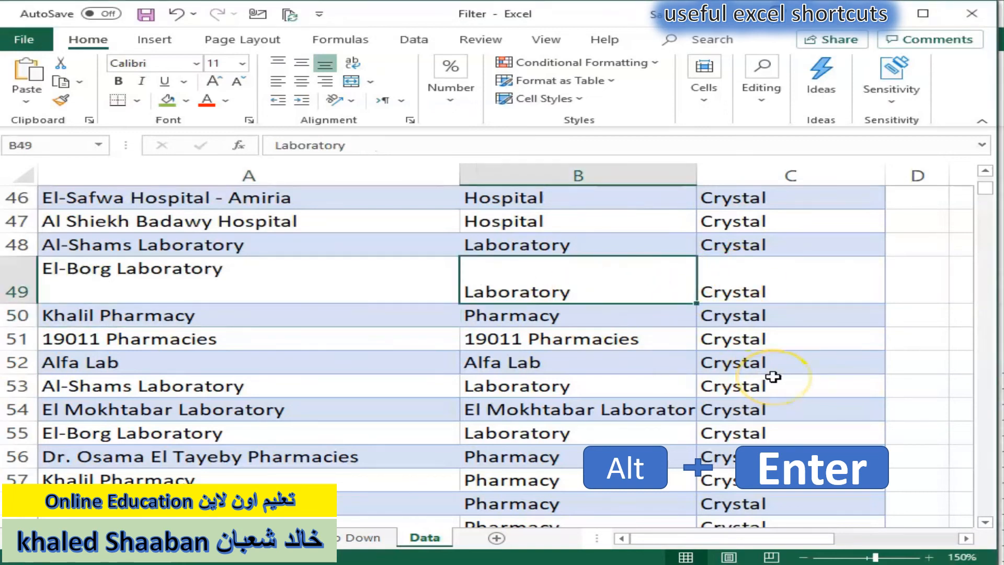
{"action": "key", "text": "Return"}
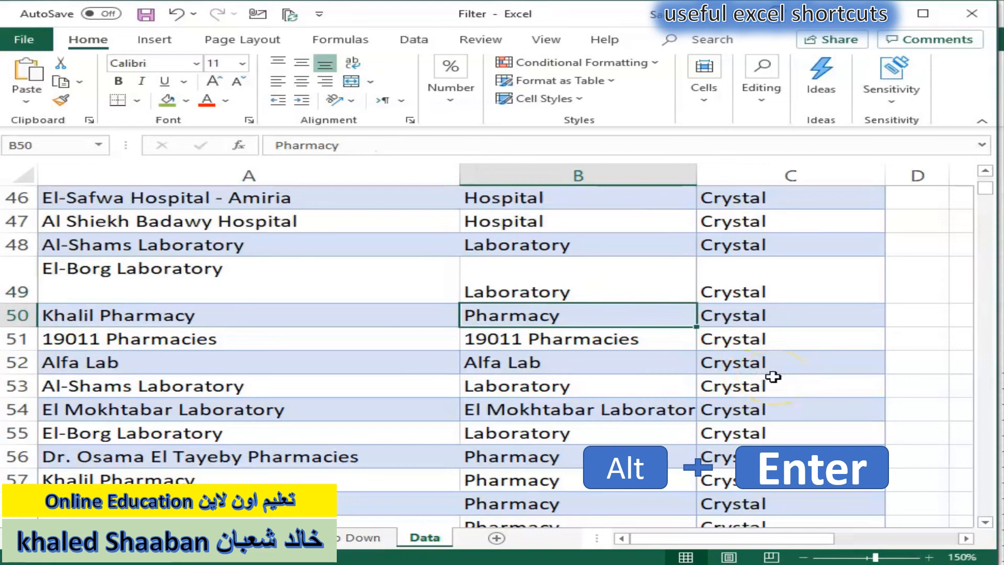
{"action": "key", "text": "Up"}
{"action": "key", "text": "Down"}
{"action": "key", "text": "Up"}
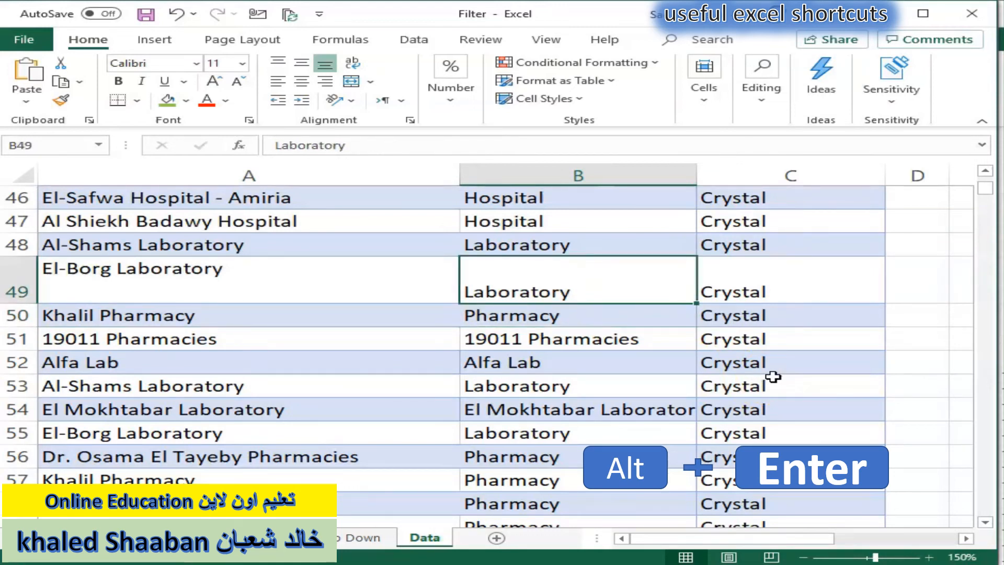
Add two more line breaks at the end of the El-Borg Laboratory entry in cell A49.
{"action": "key", "text": "Left"}
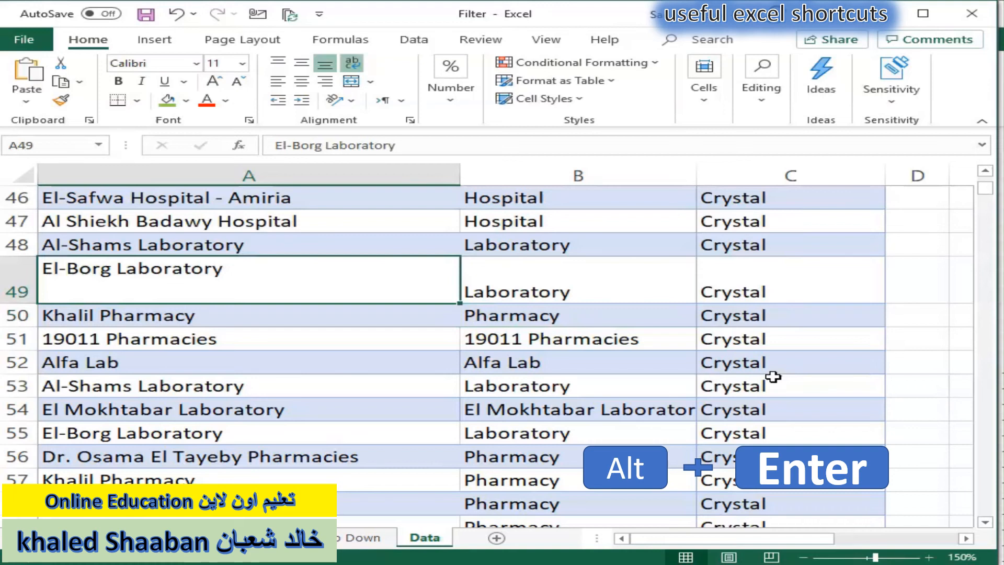
{"action": "key", "text": "F2"}
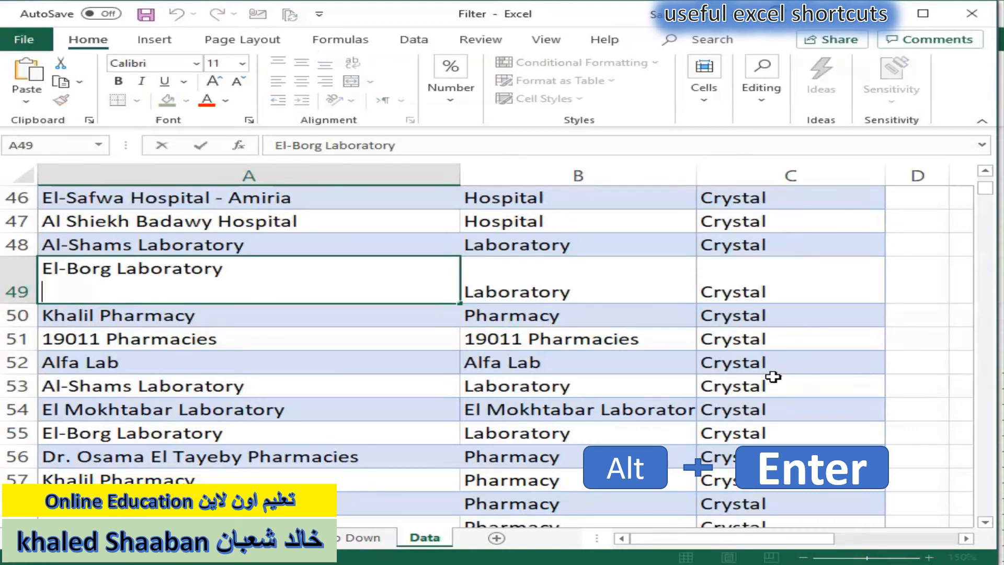
{"action": "key", "text": "alt+Return"}
{"action": "key", "text": "alt+Return"}
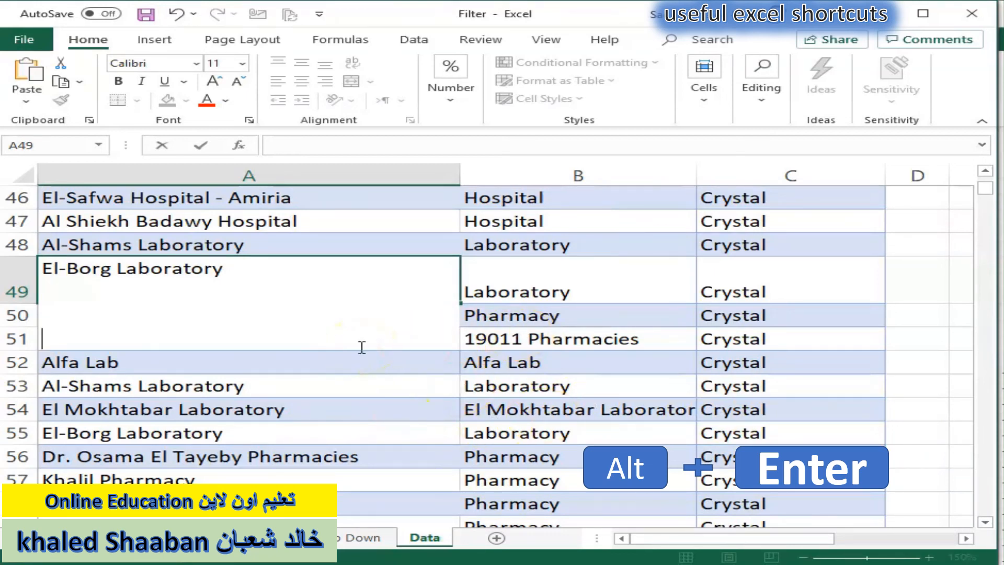
{"action": "key", "text": "Return"}
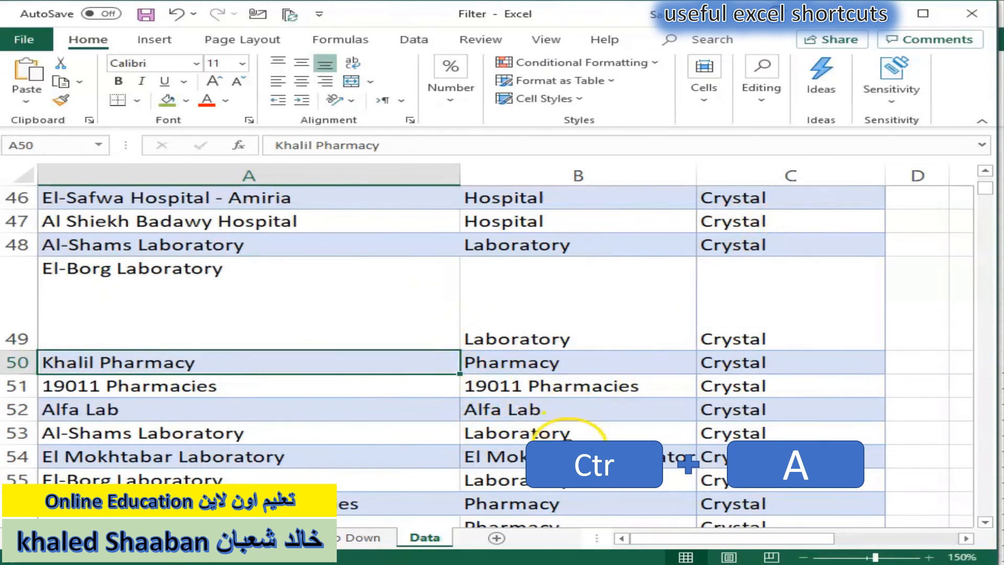
Select the entire data table, starting from cell B49 in the Type column.
{"action": "left_click", "coordinate": [620, 401]}
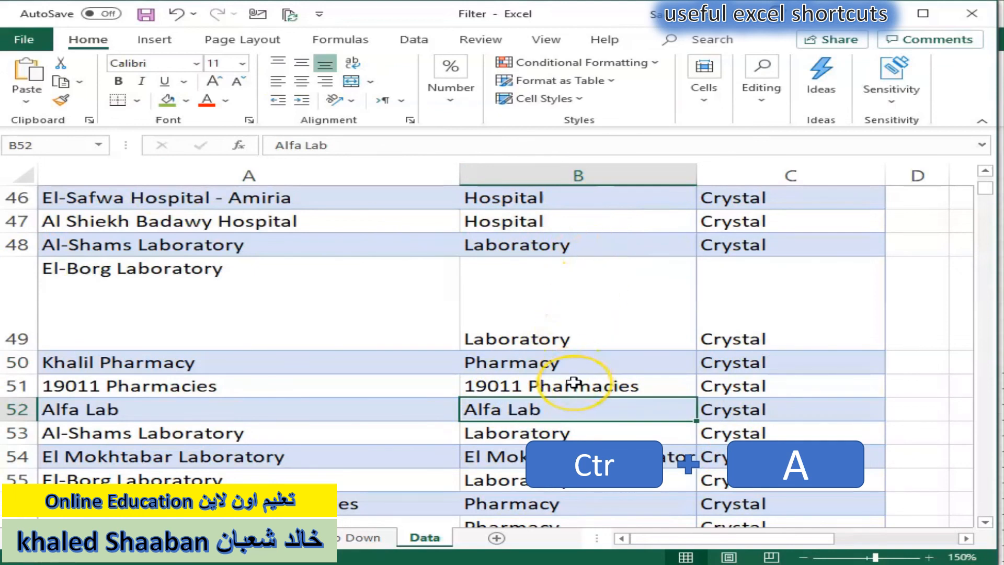
{"action": "left_click", "coordinate": [479, 344]}
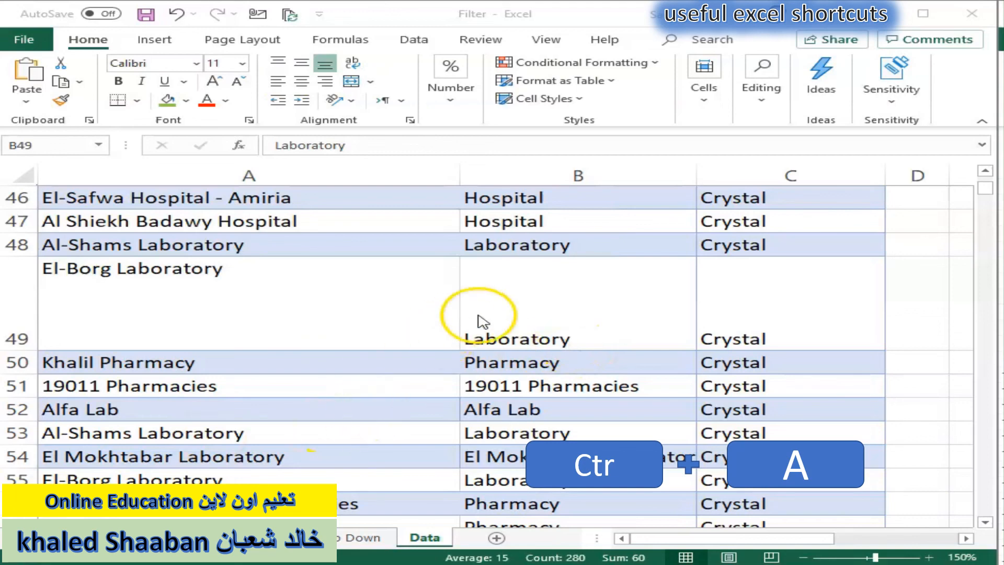
{"action": "key", "text": "ctrl+a"}
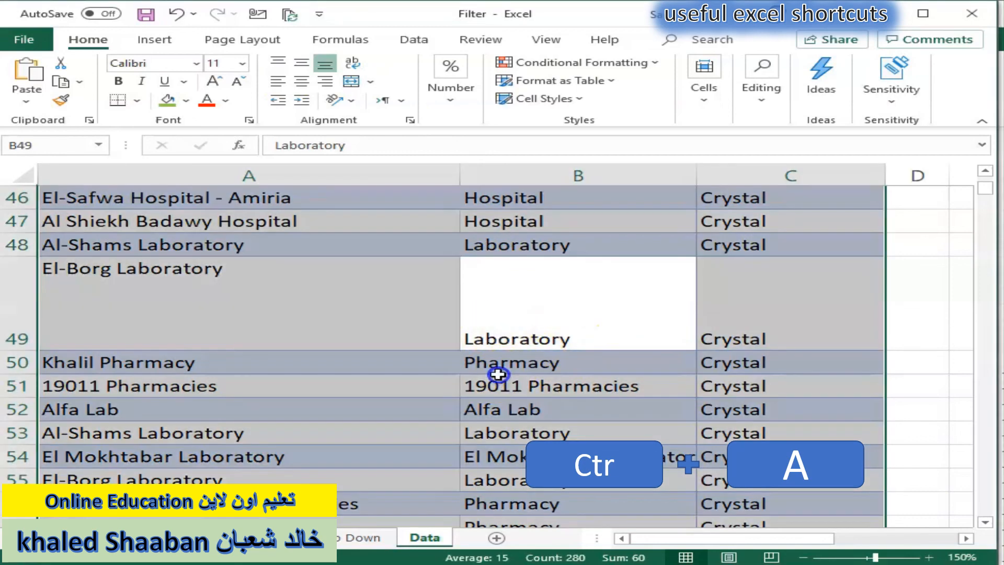